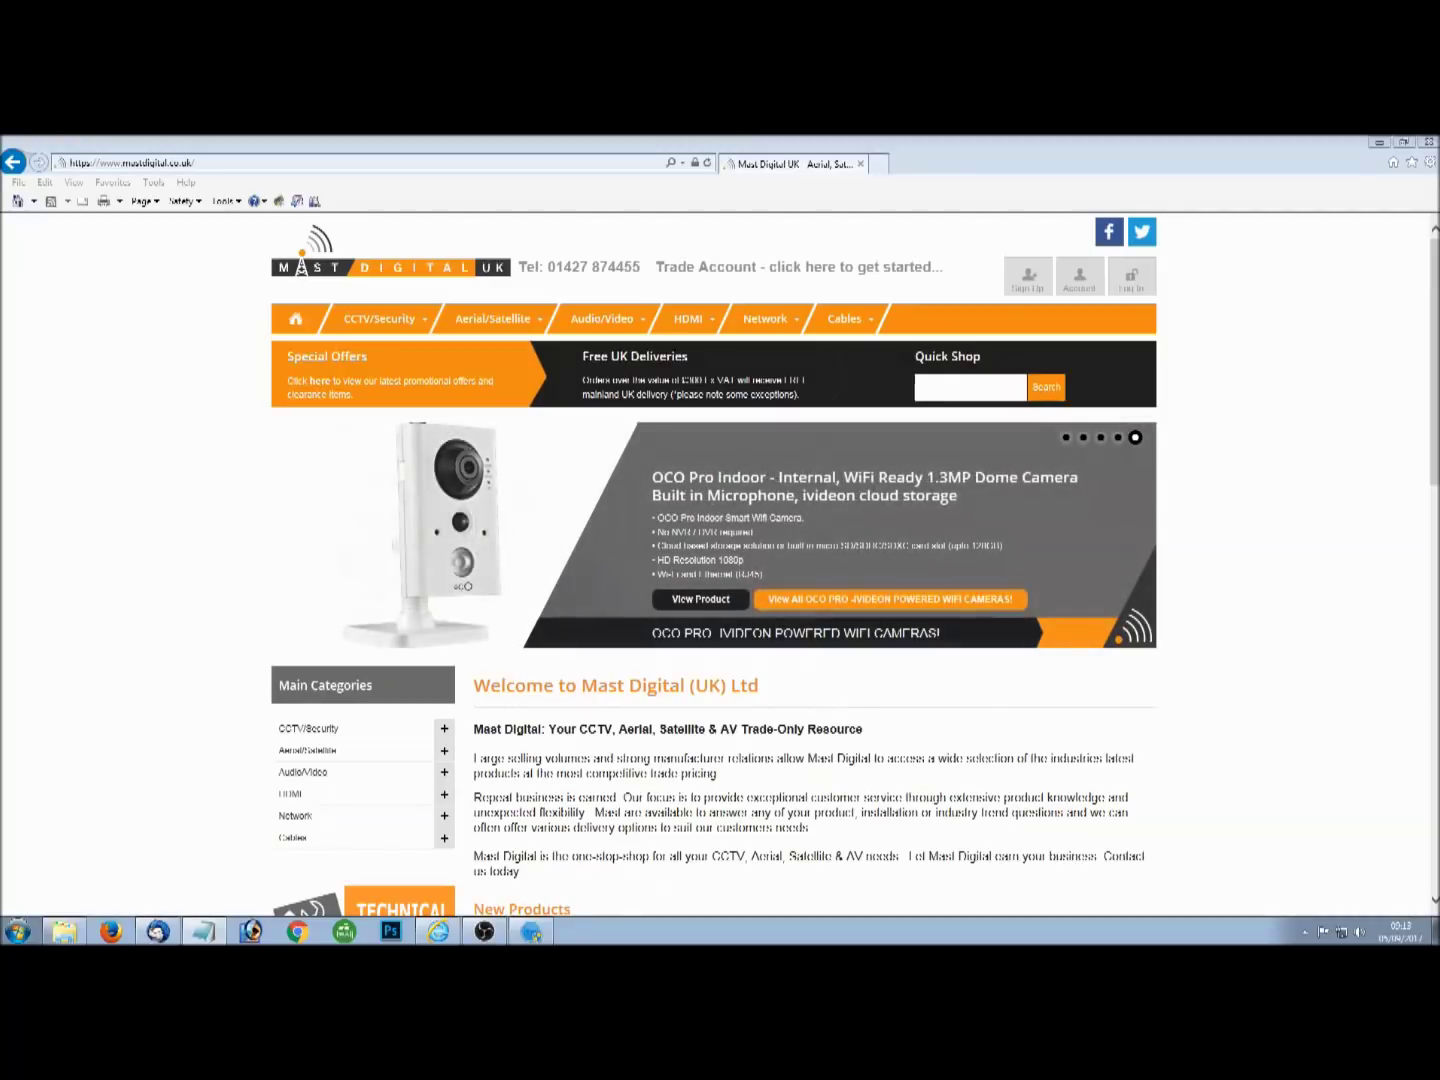
left_click(396, 165)
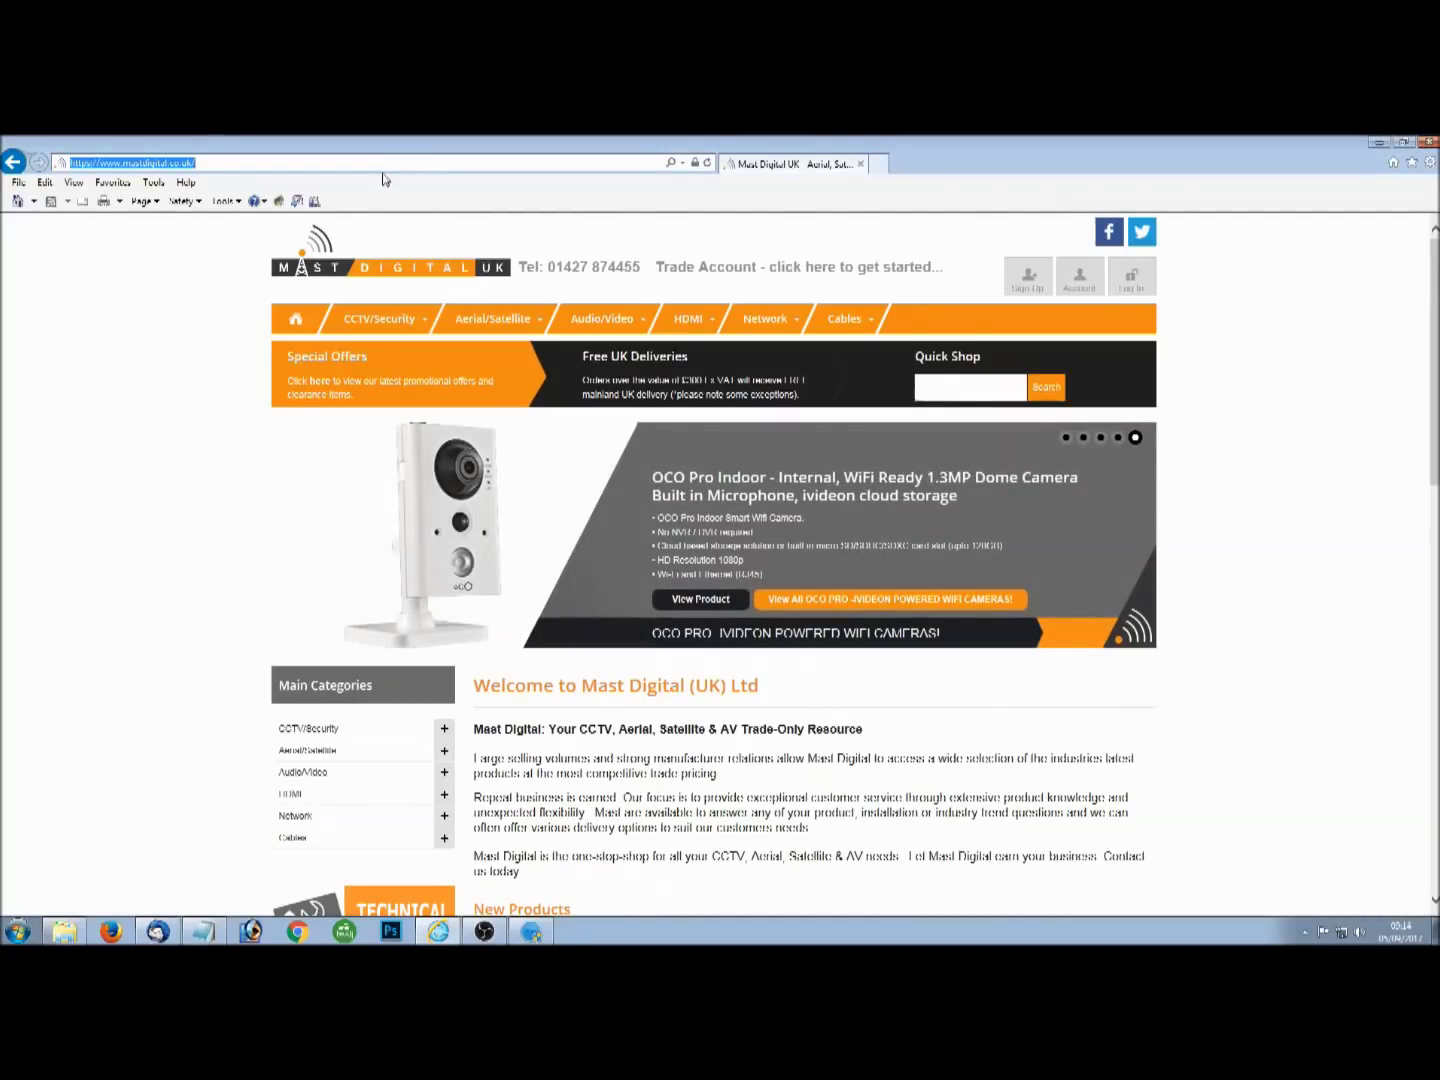
type("w")
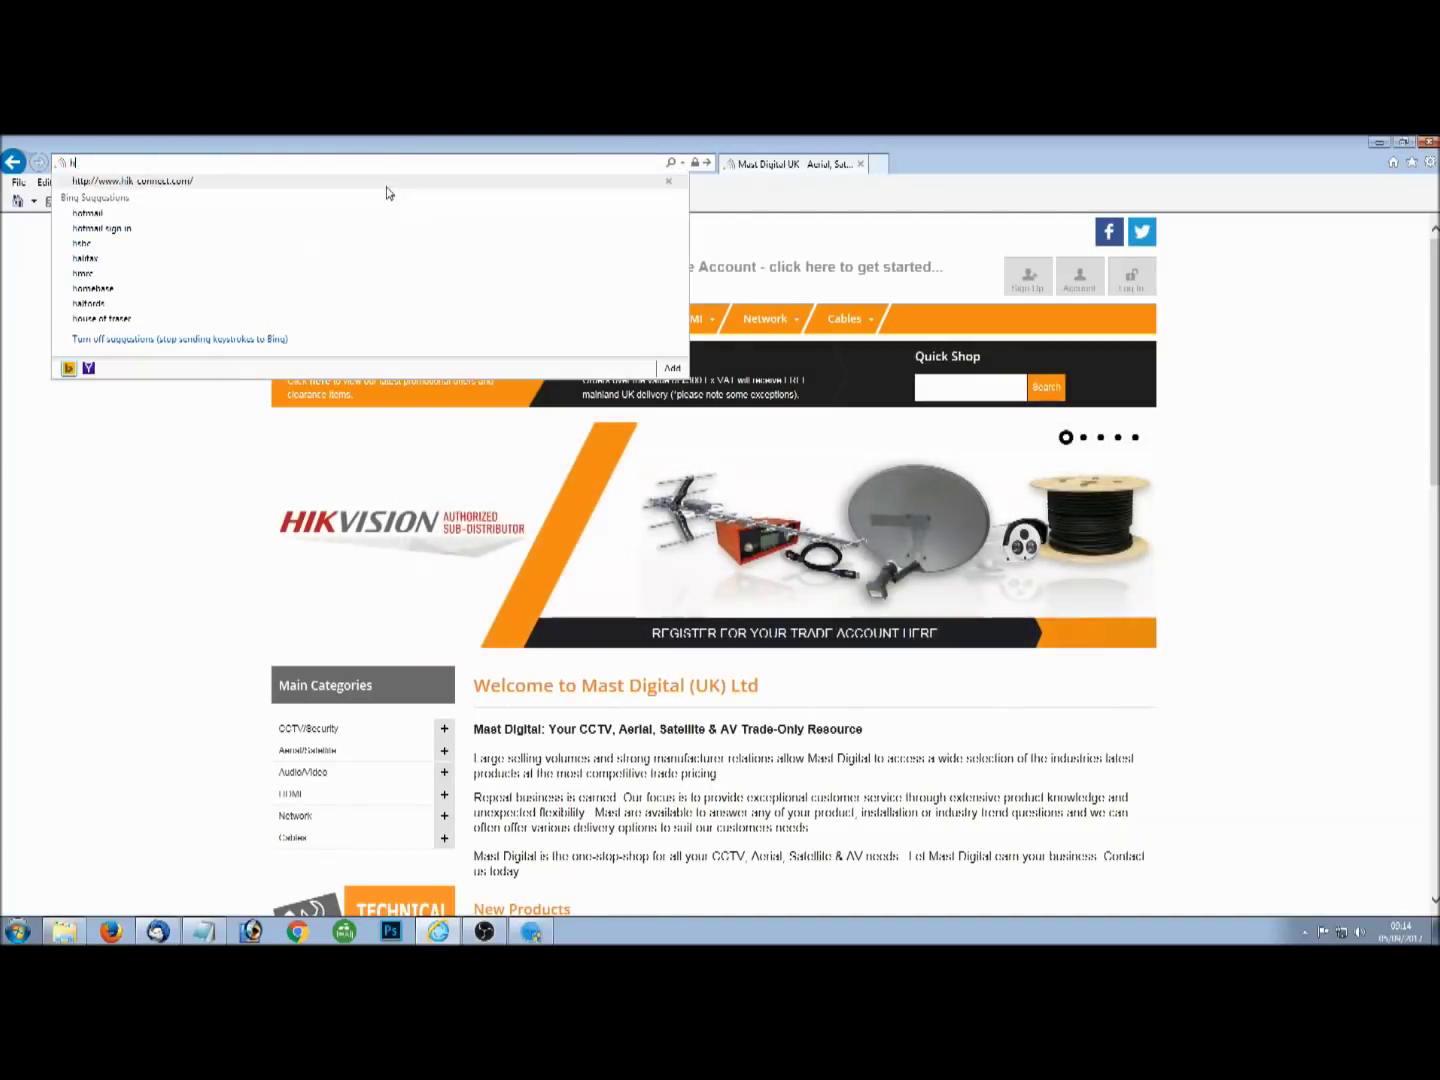
type("ww.")
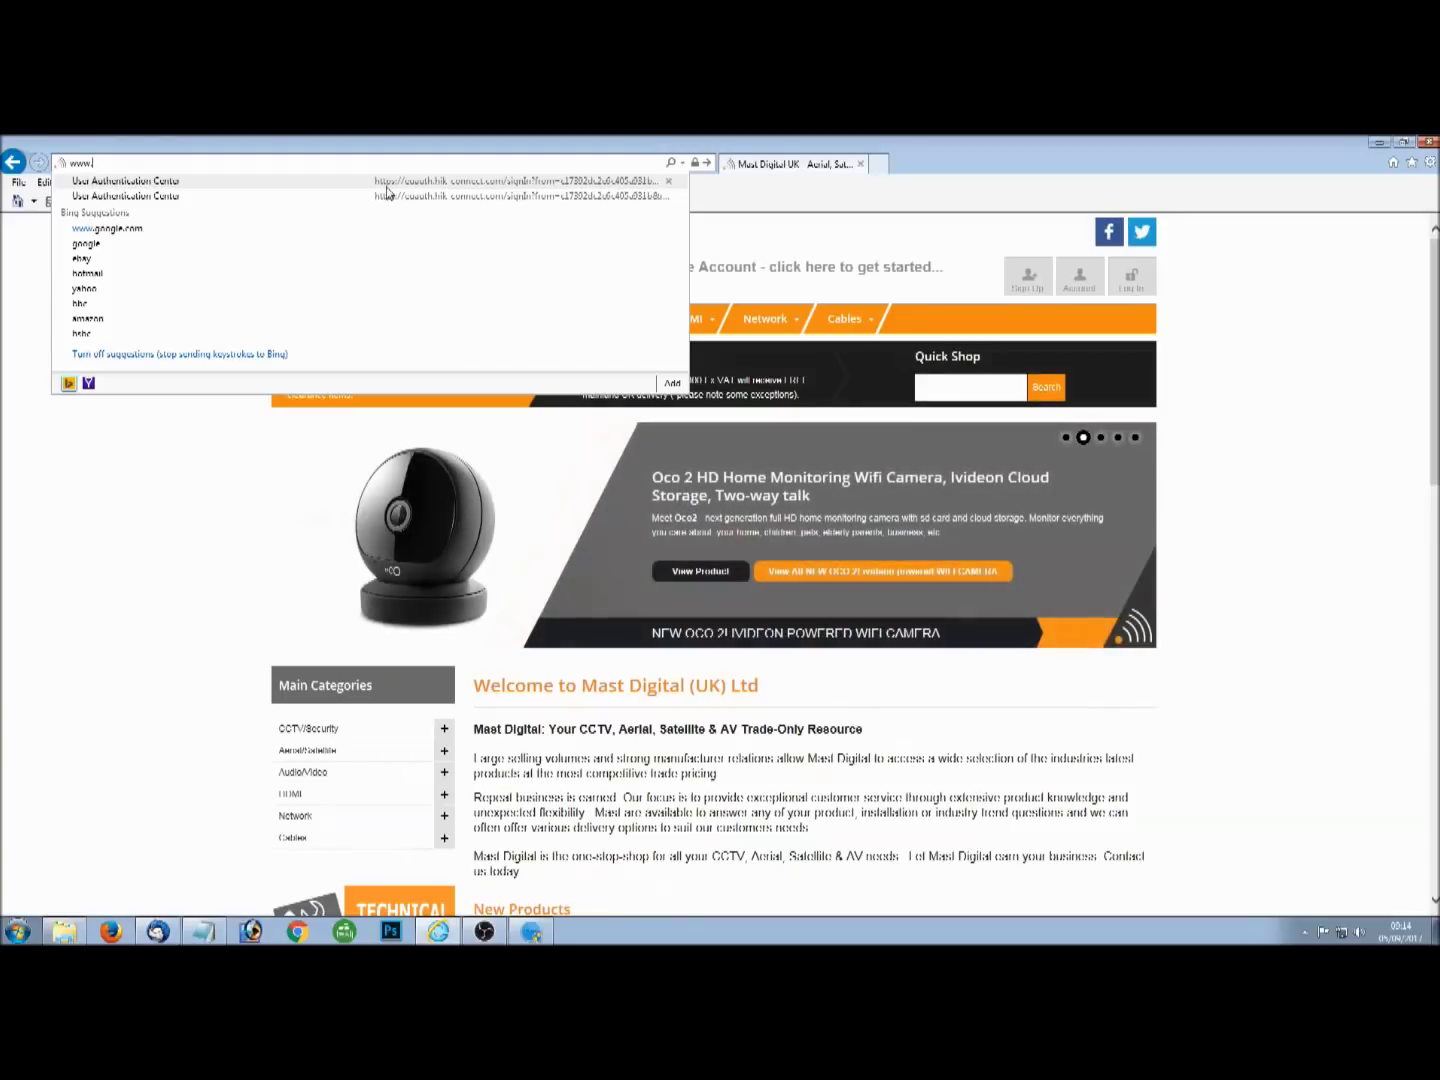
type("hik-connect")
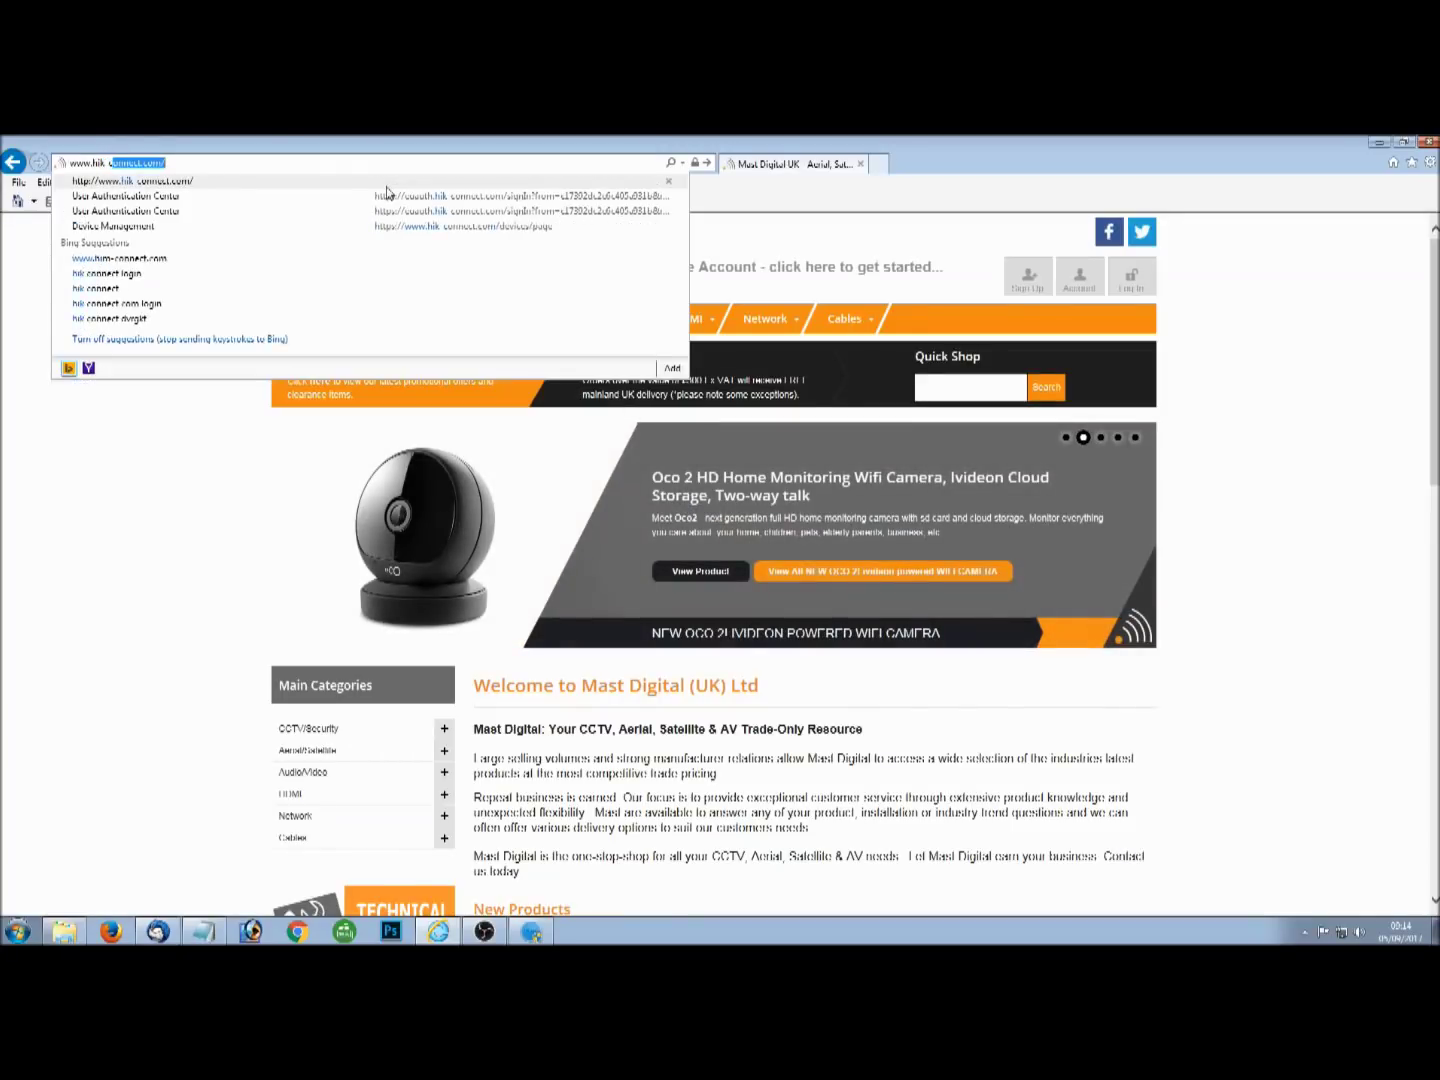
type(".com/")
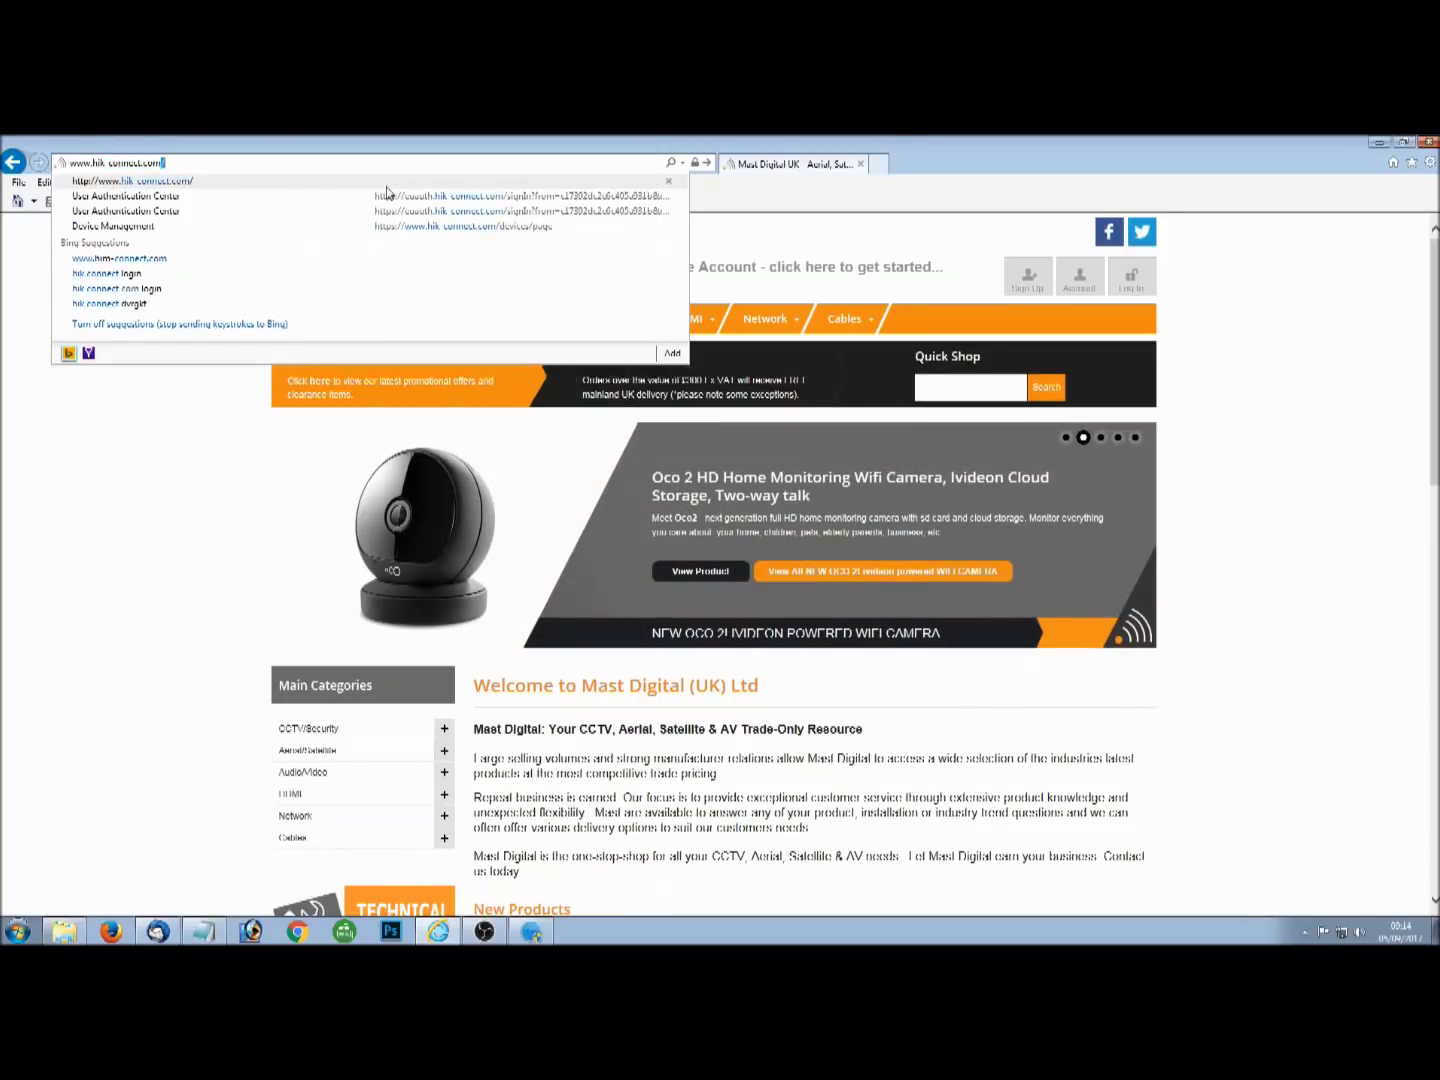
key("Return")
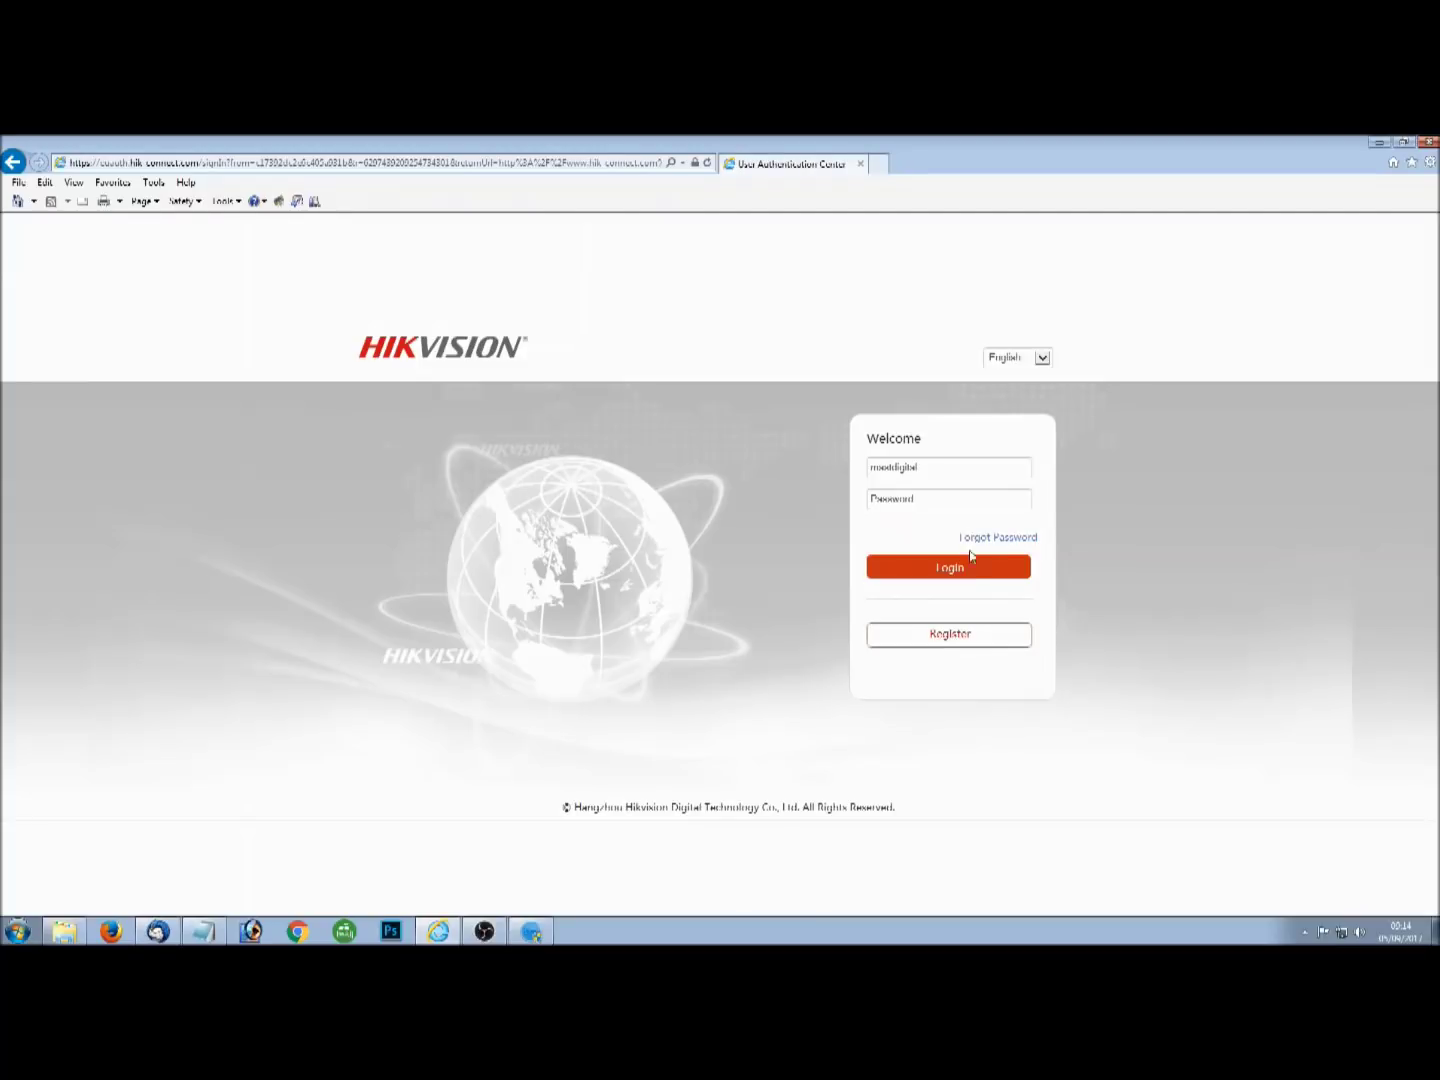
Enter the account password and sign in to Hik-Connect.
left_click(941, 502)
type("••••••••••")
key("Return")
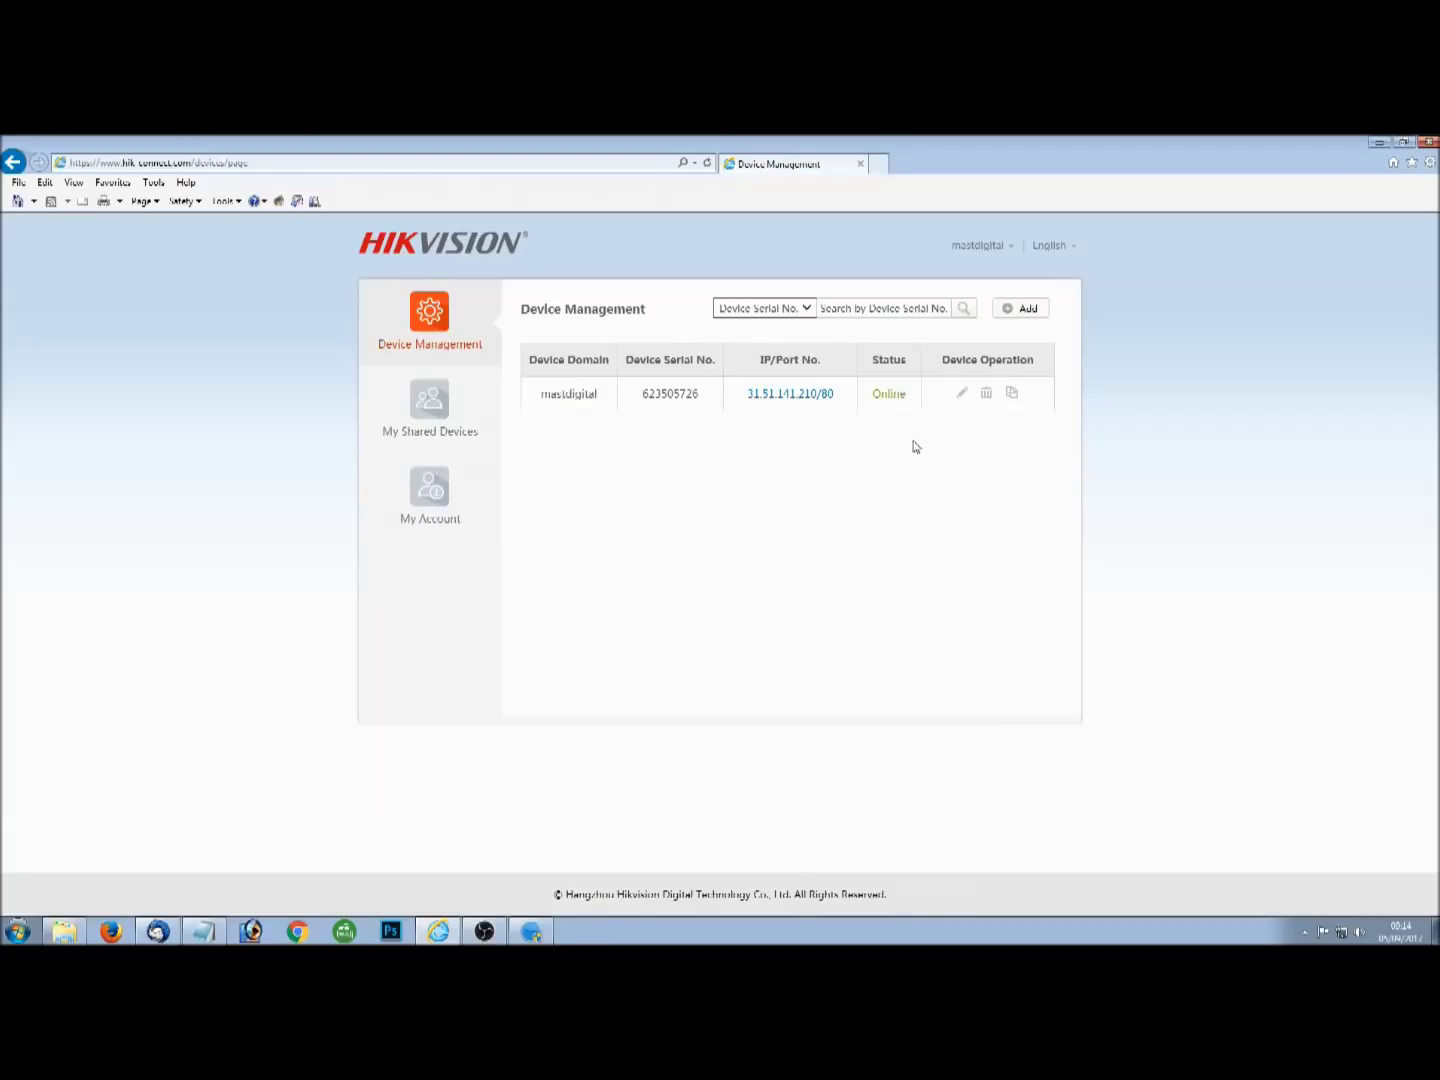
Open a new tab at the recorder's local address 192.168.1.200:8080.
left_click(879, 165)
left_click(530, 163)
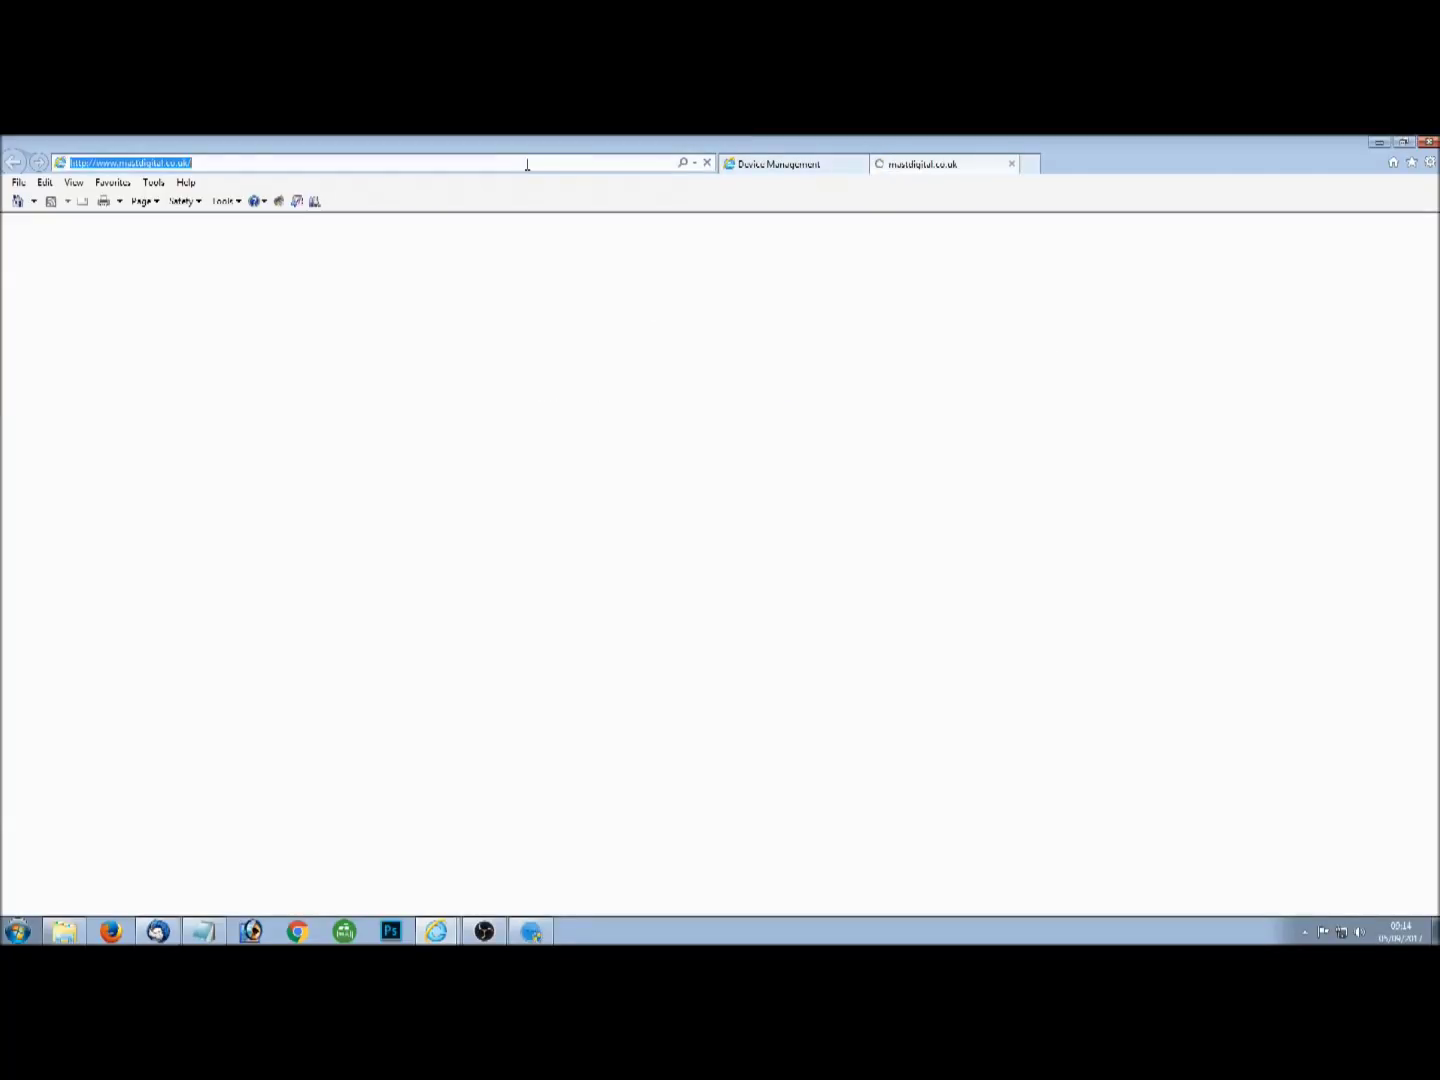
type("1")
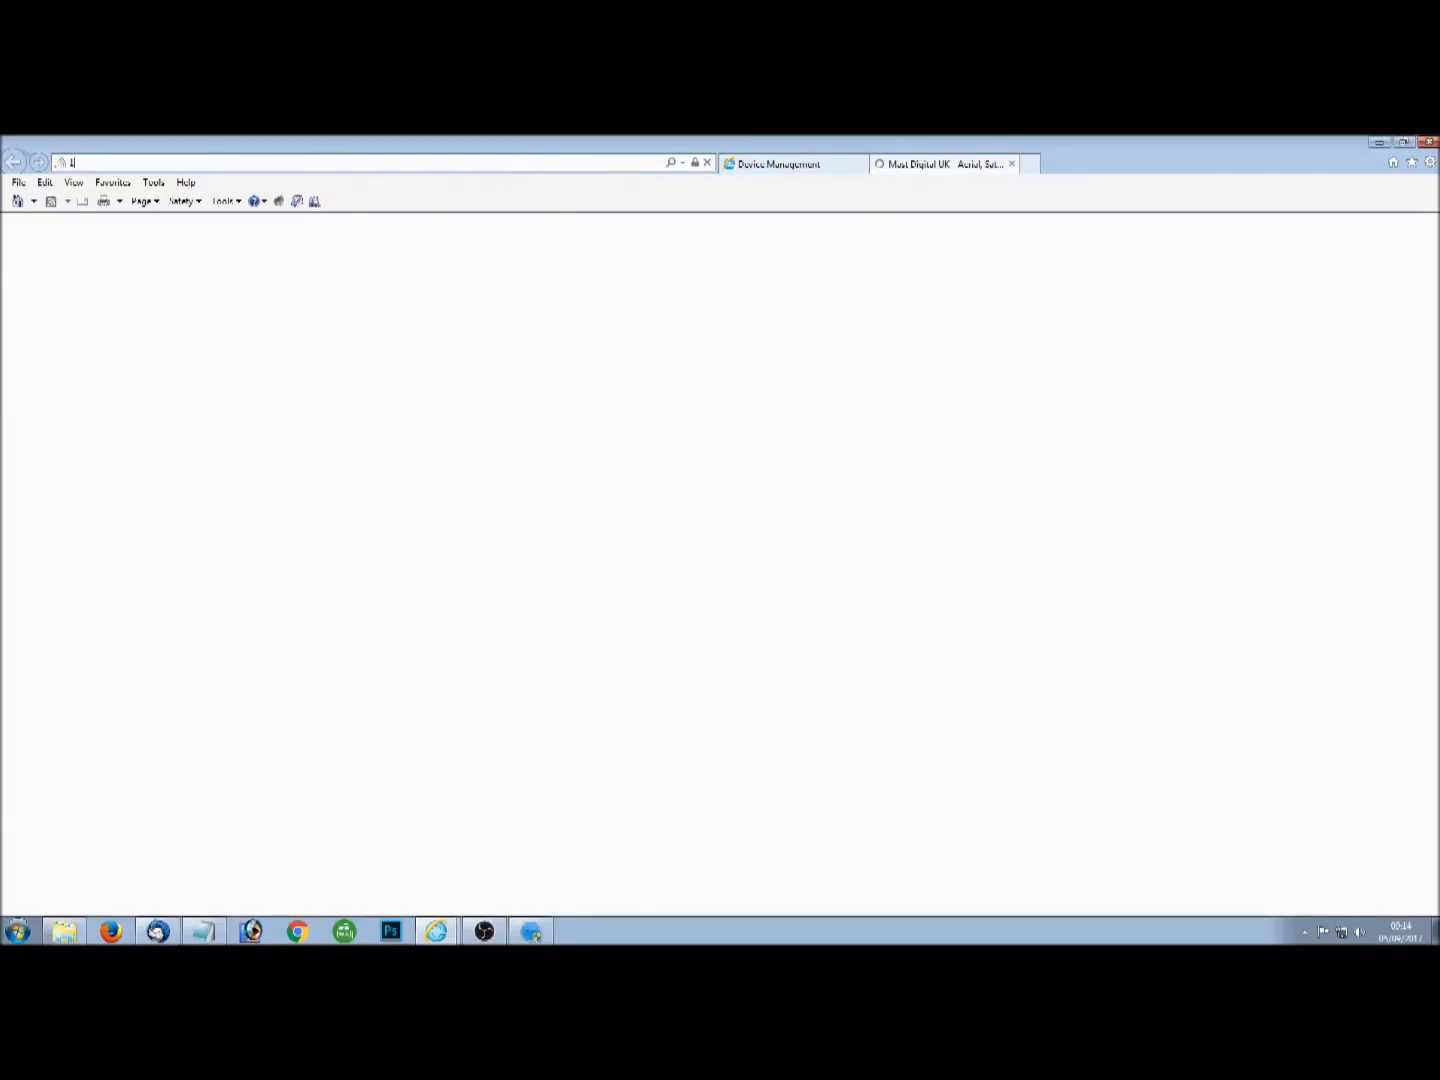
type("92.16")
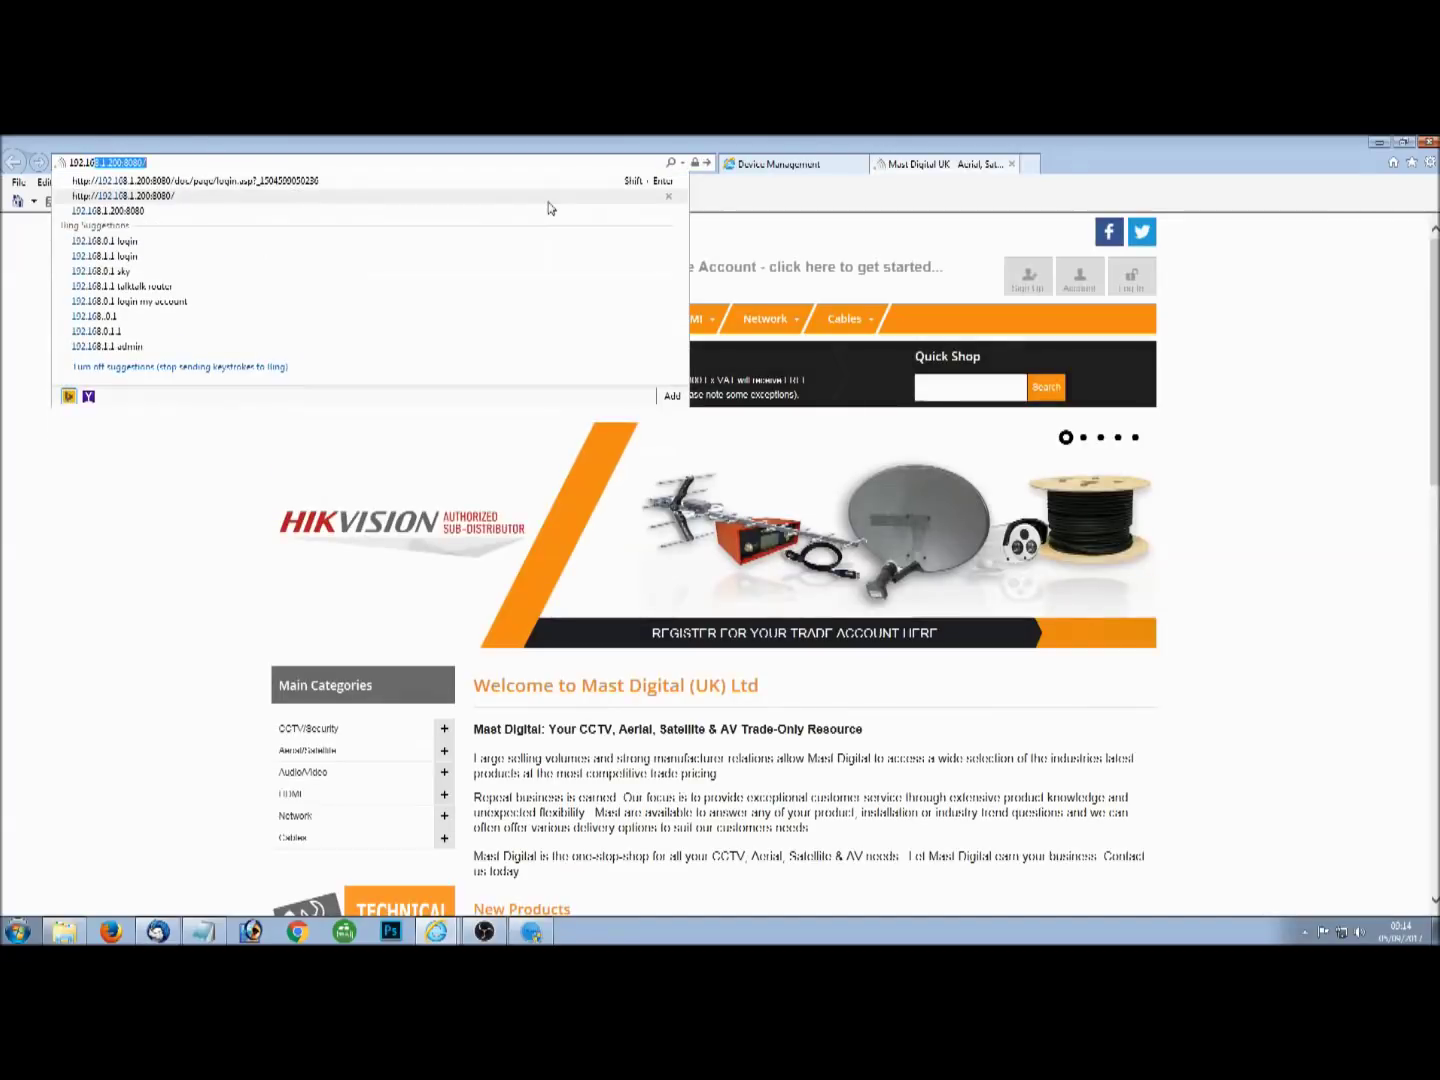
type("8.1.200")
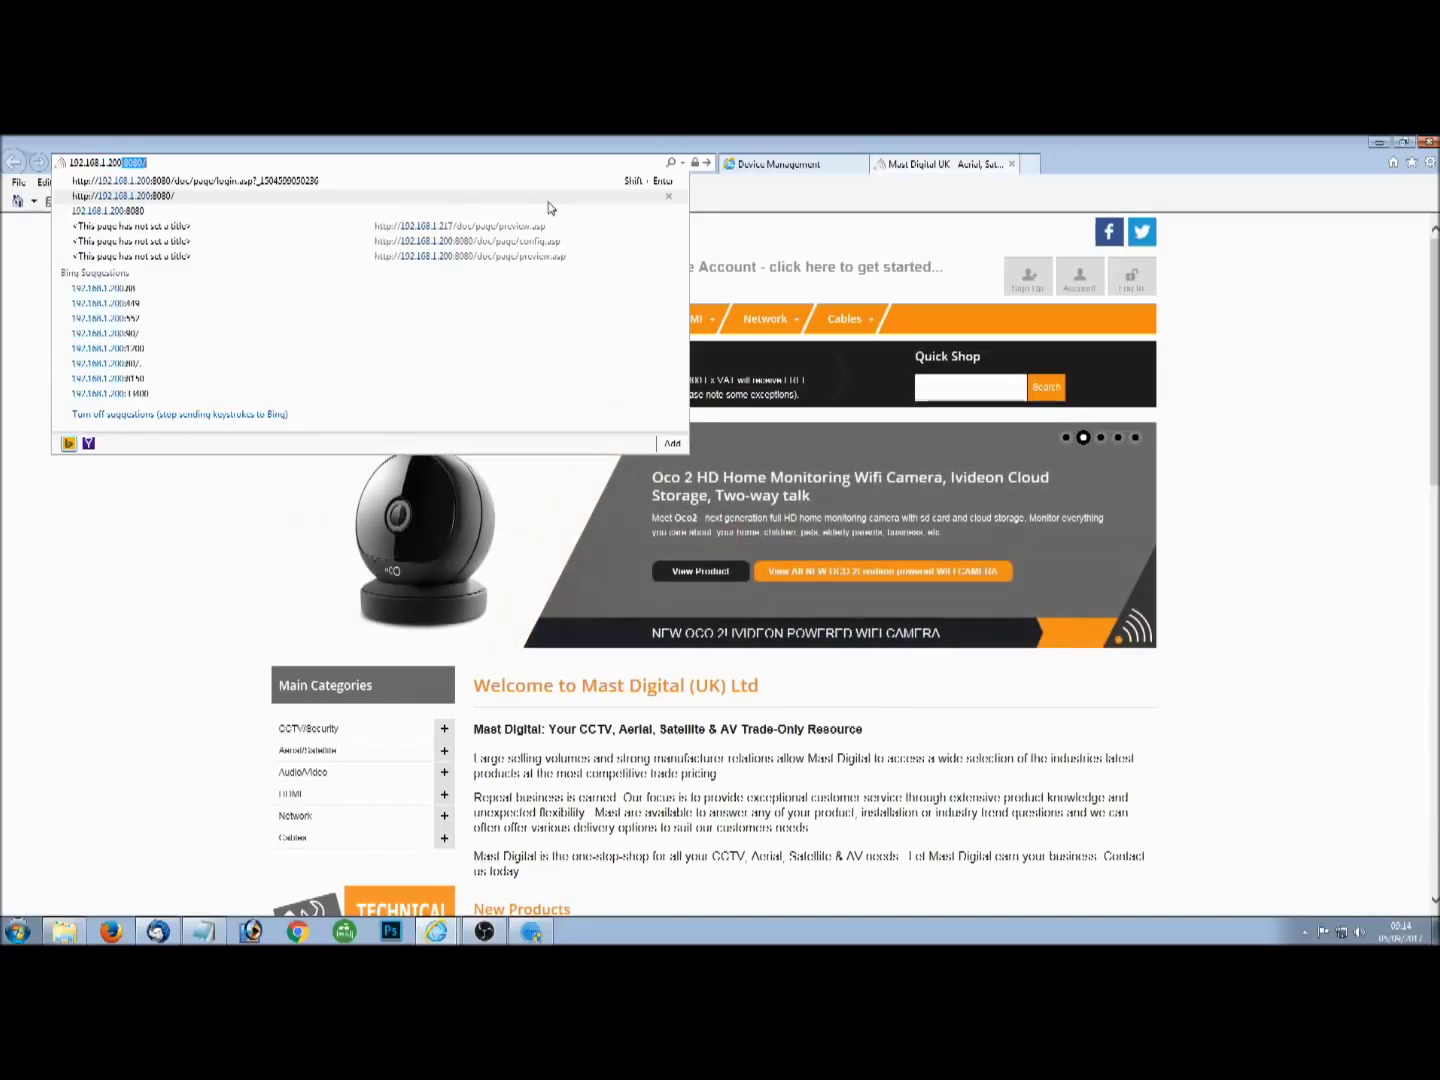
type(":8080")
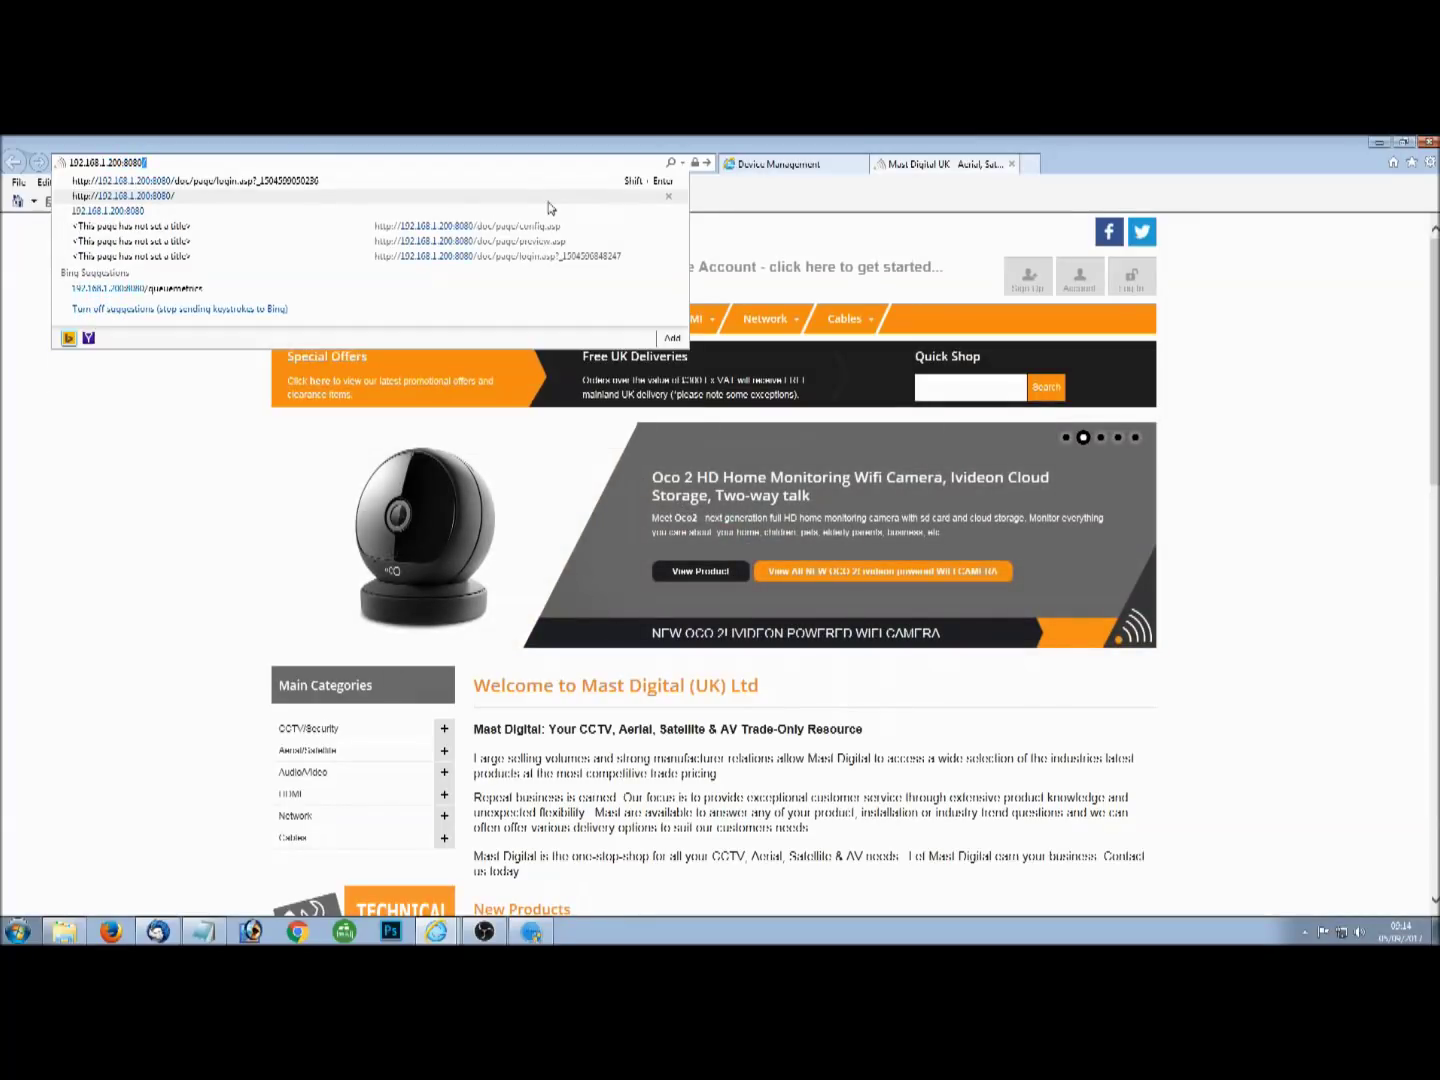
key("Return")
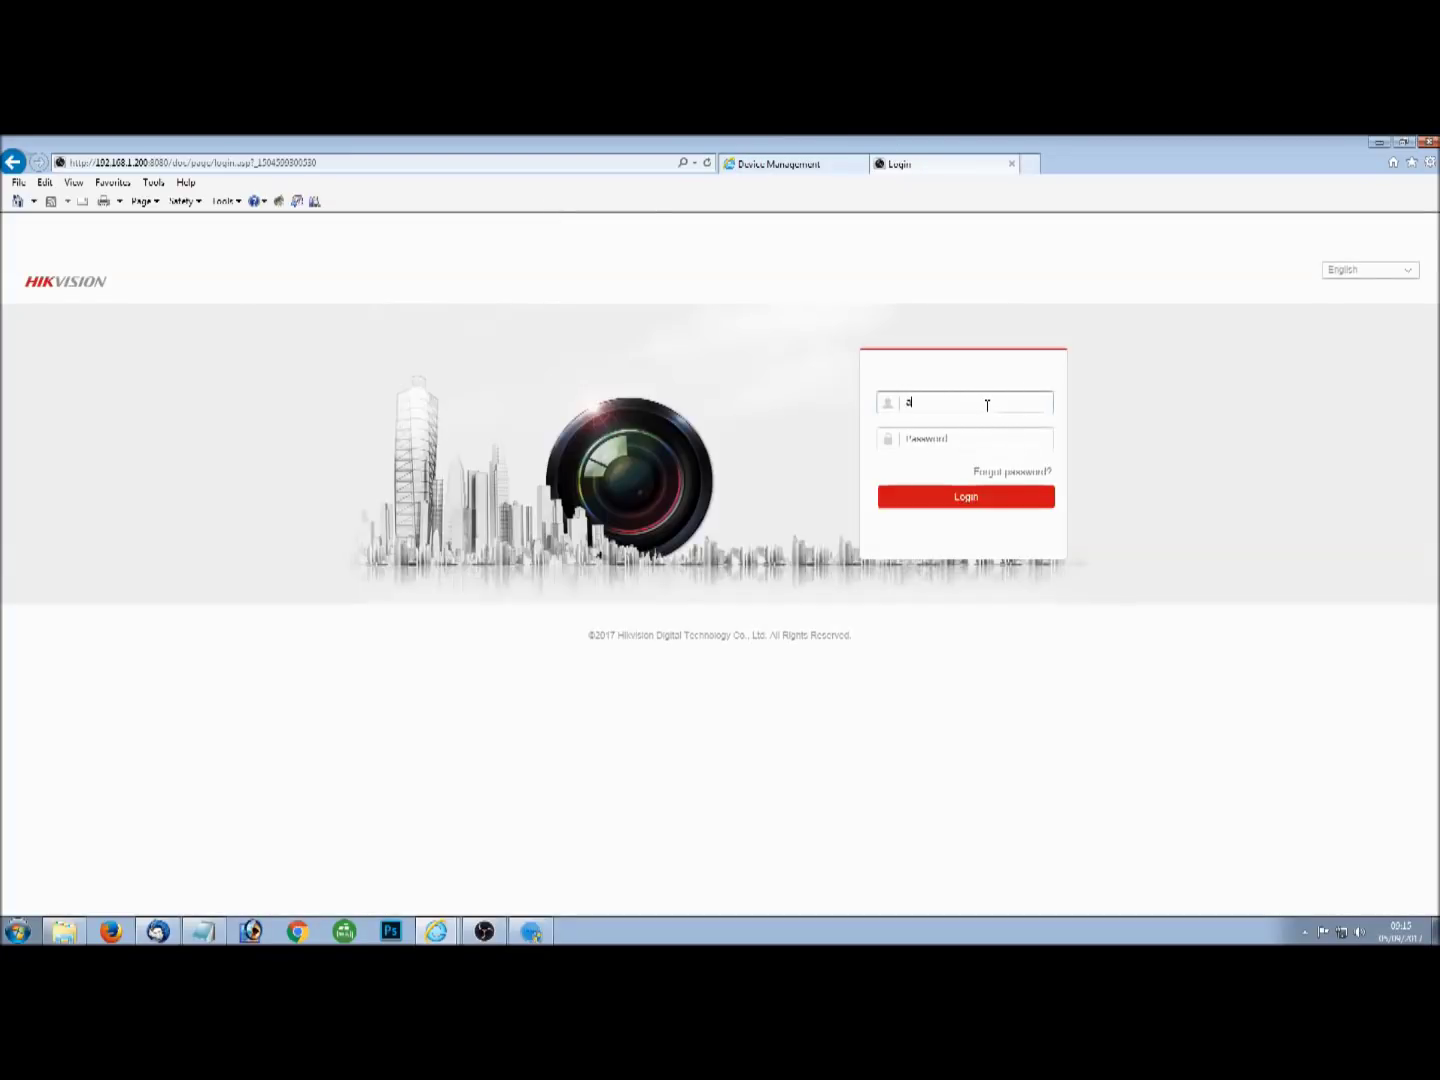
Log in to the recorder's web interface as admin with its password.
type("admin")
key("Tab")
type("••••••")
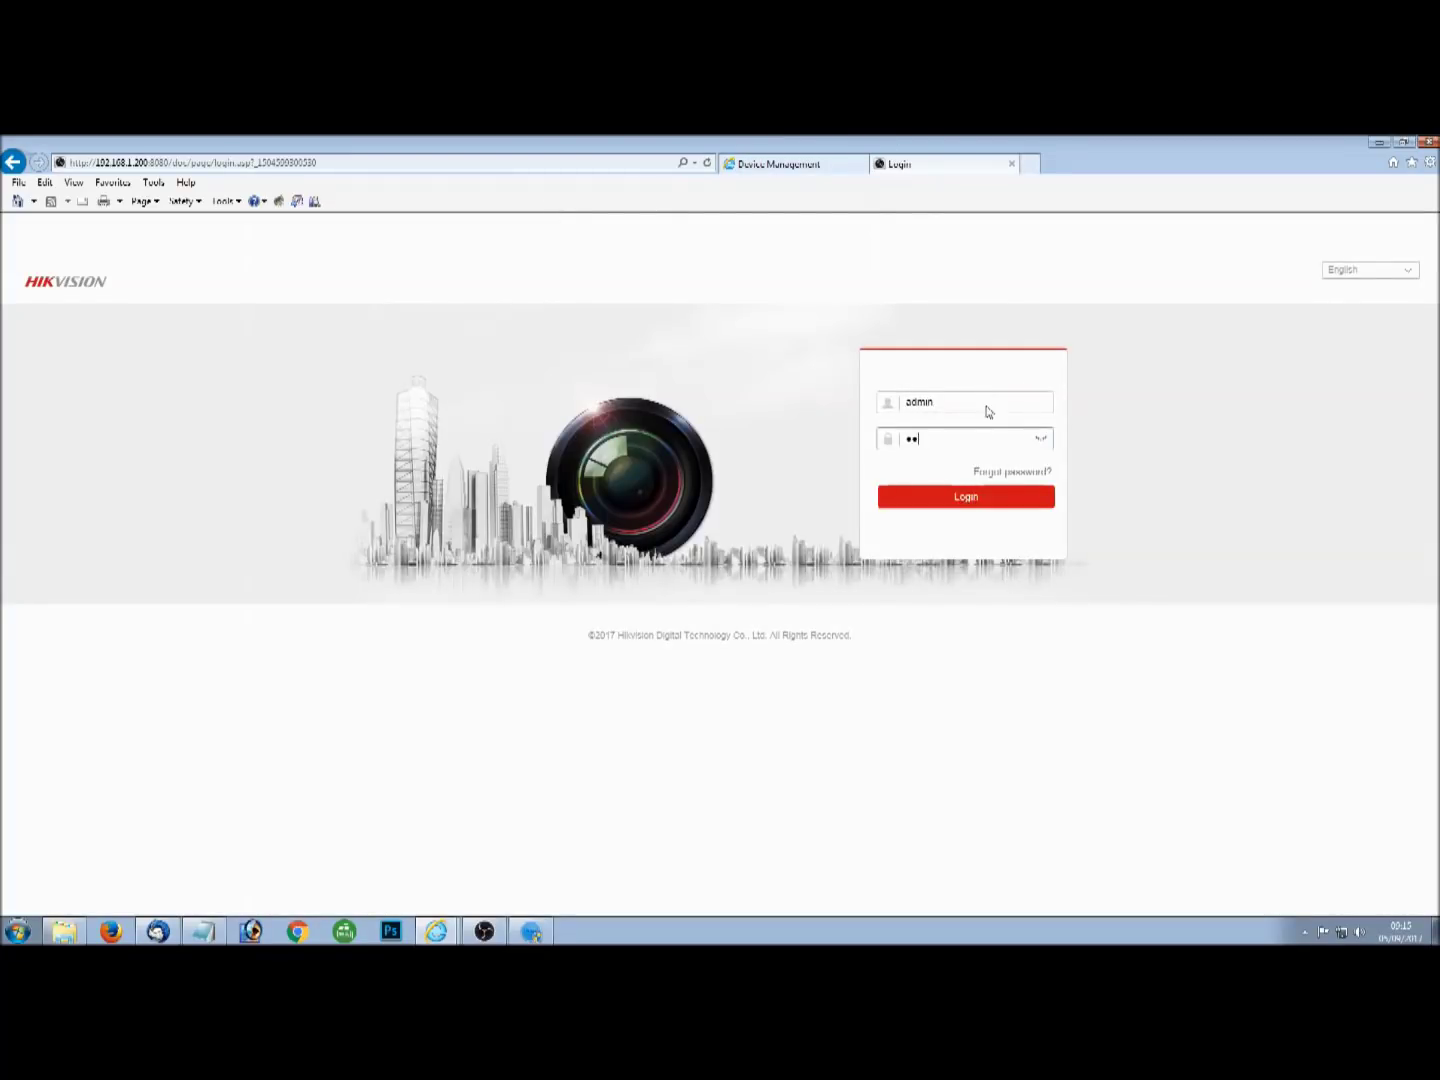
type("••")
key("Return")
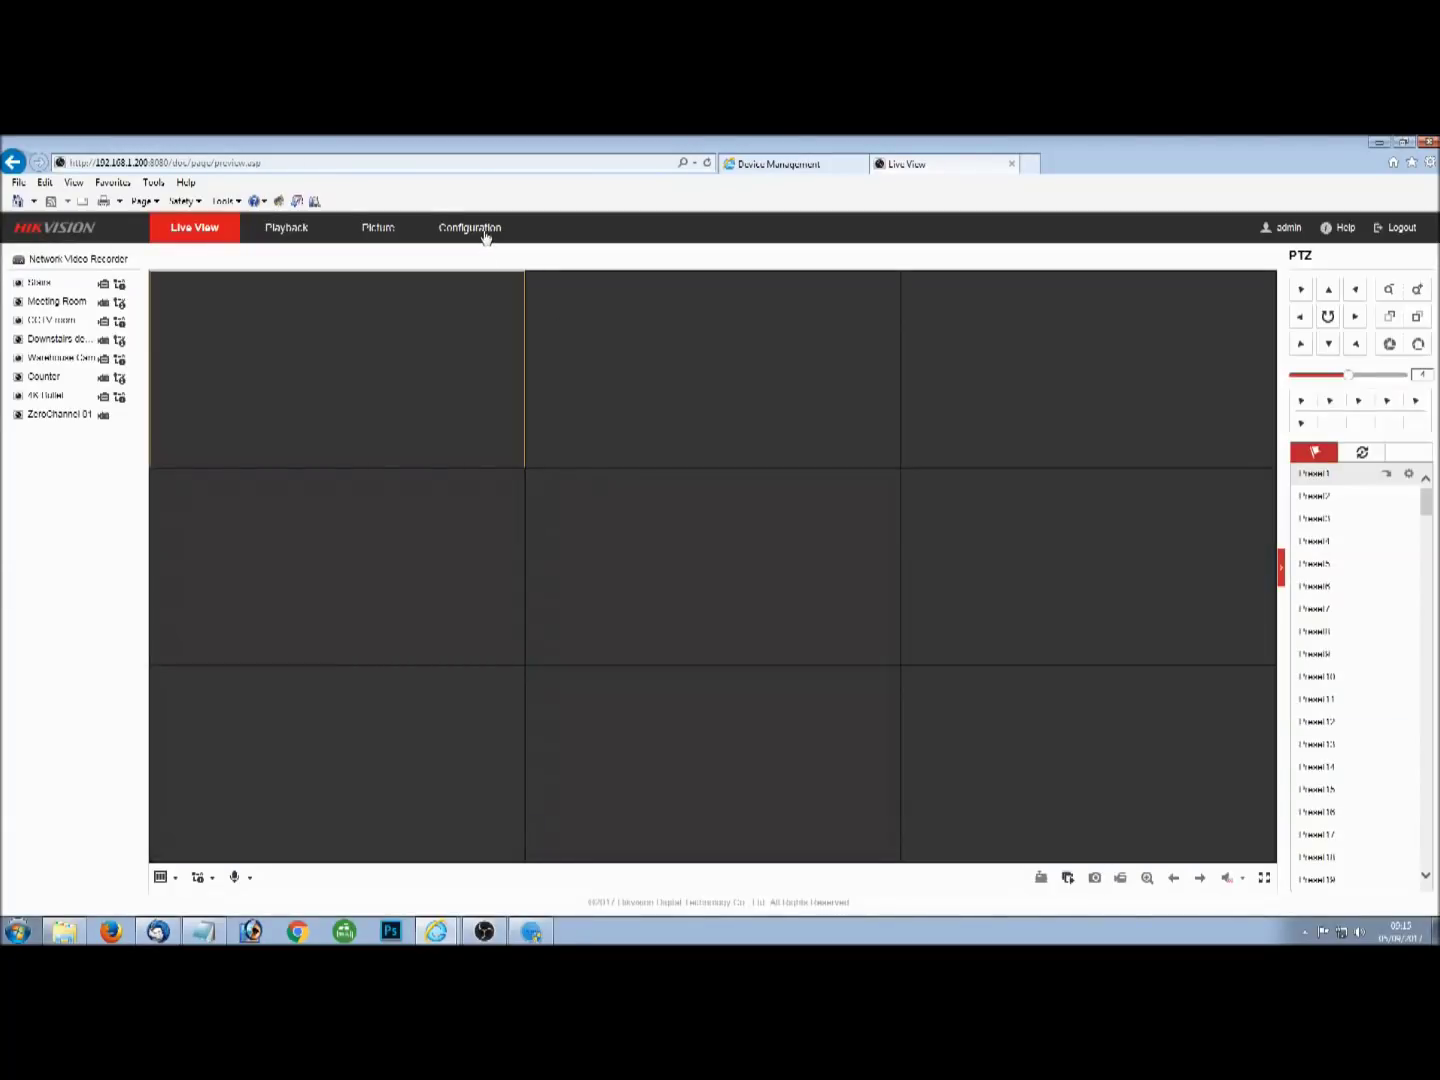
Check Platform Access under Configuration > Network > Advanced Settings, revealing then hiding the verification code.
left_click(484, 230)
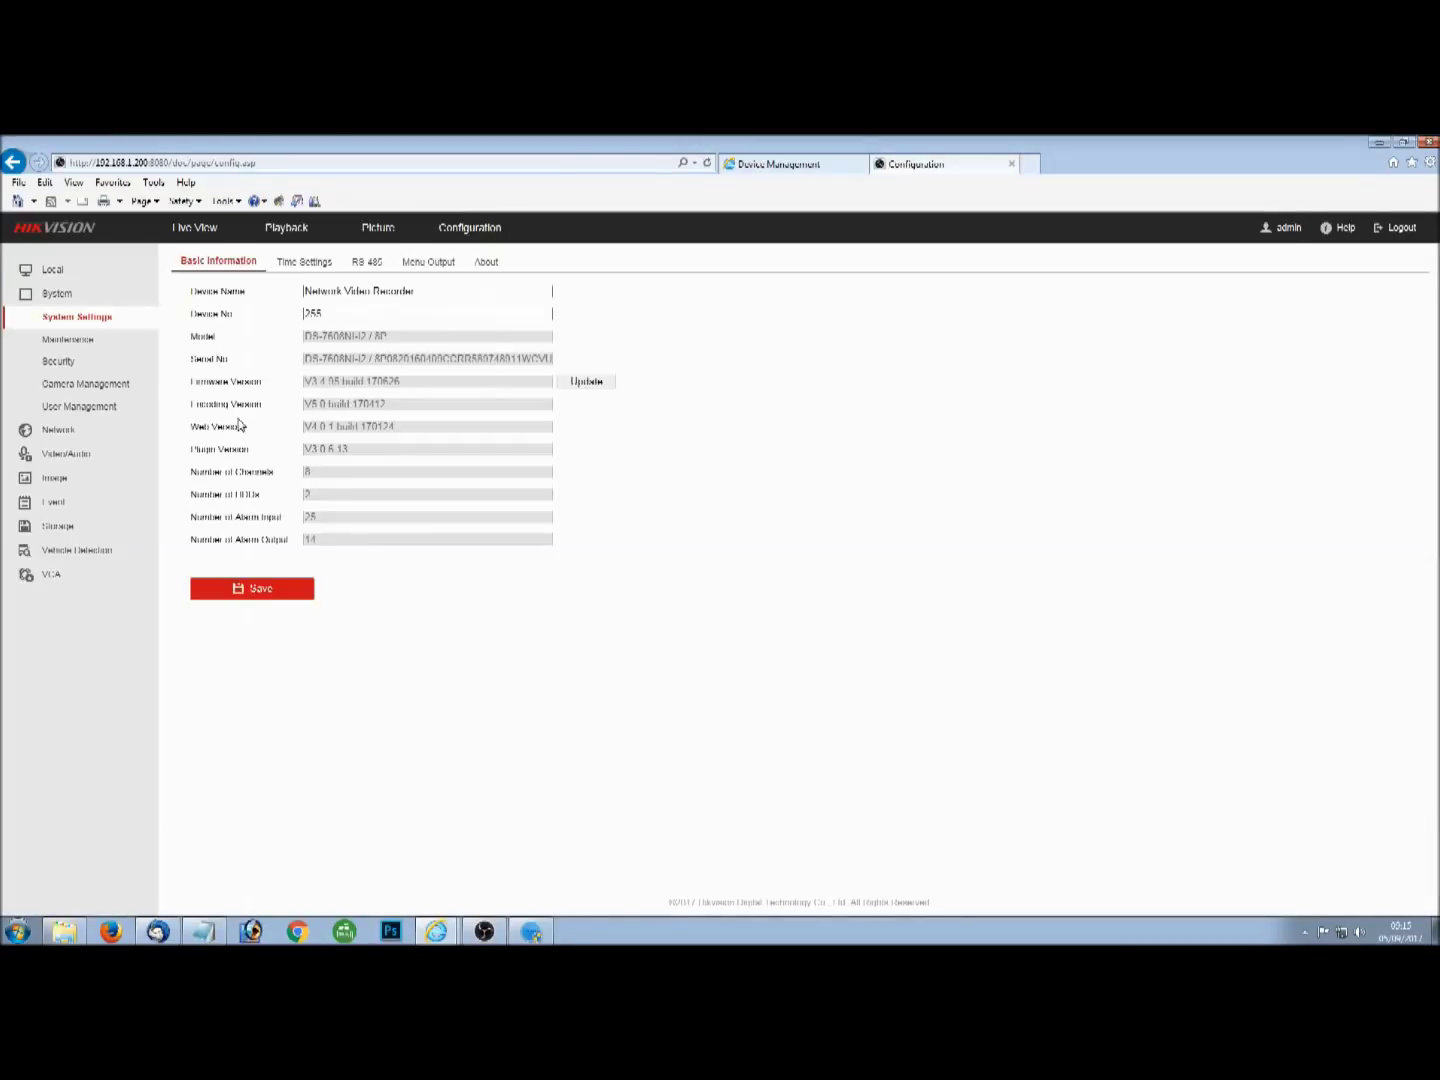
left_click(66, 431)
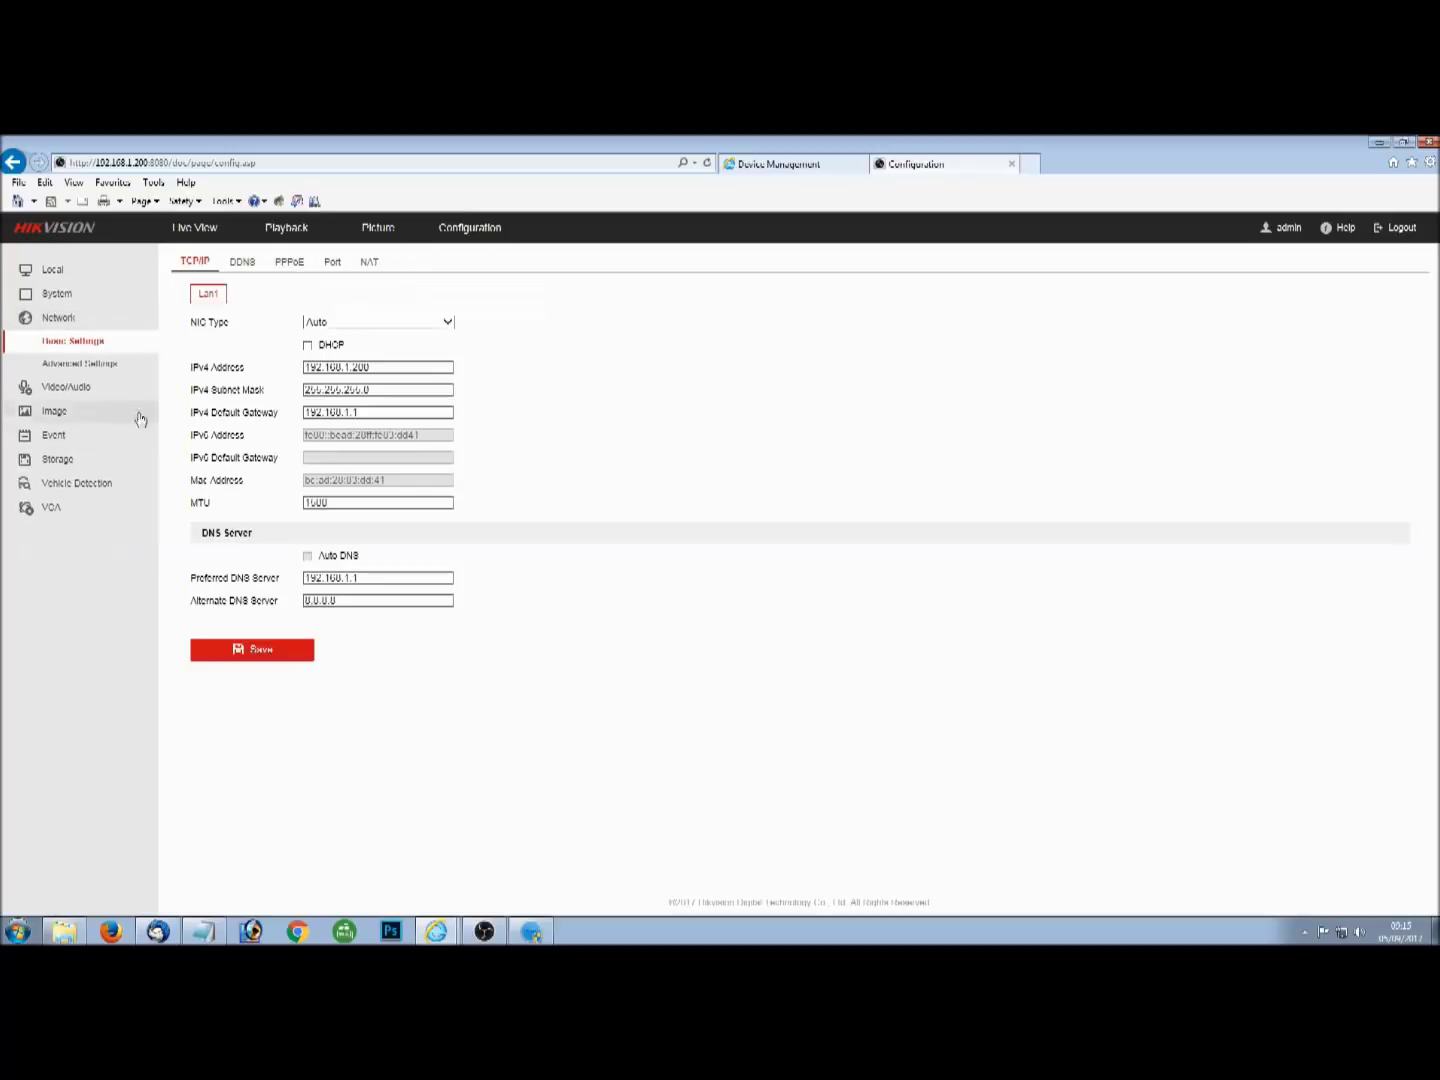
left_click(85, 363)
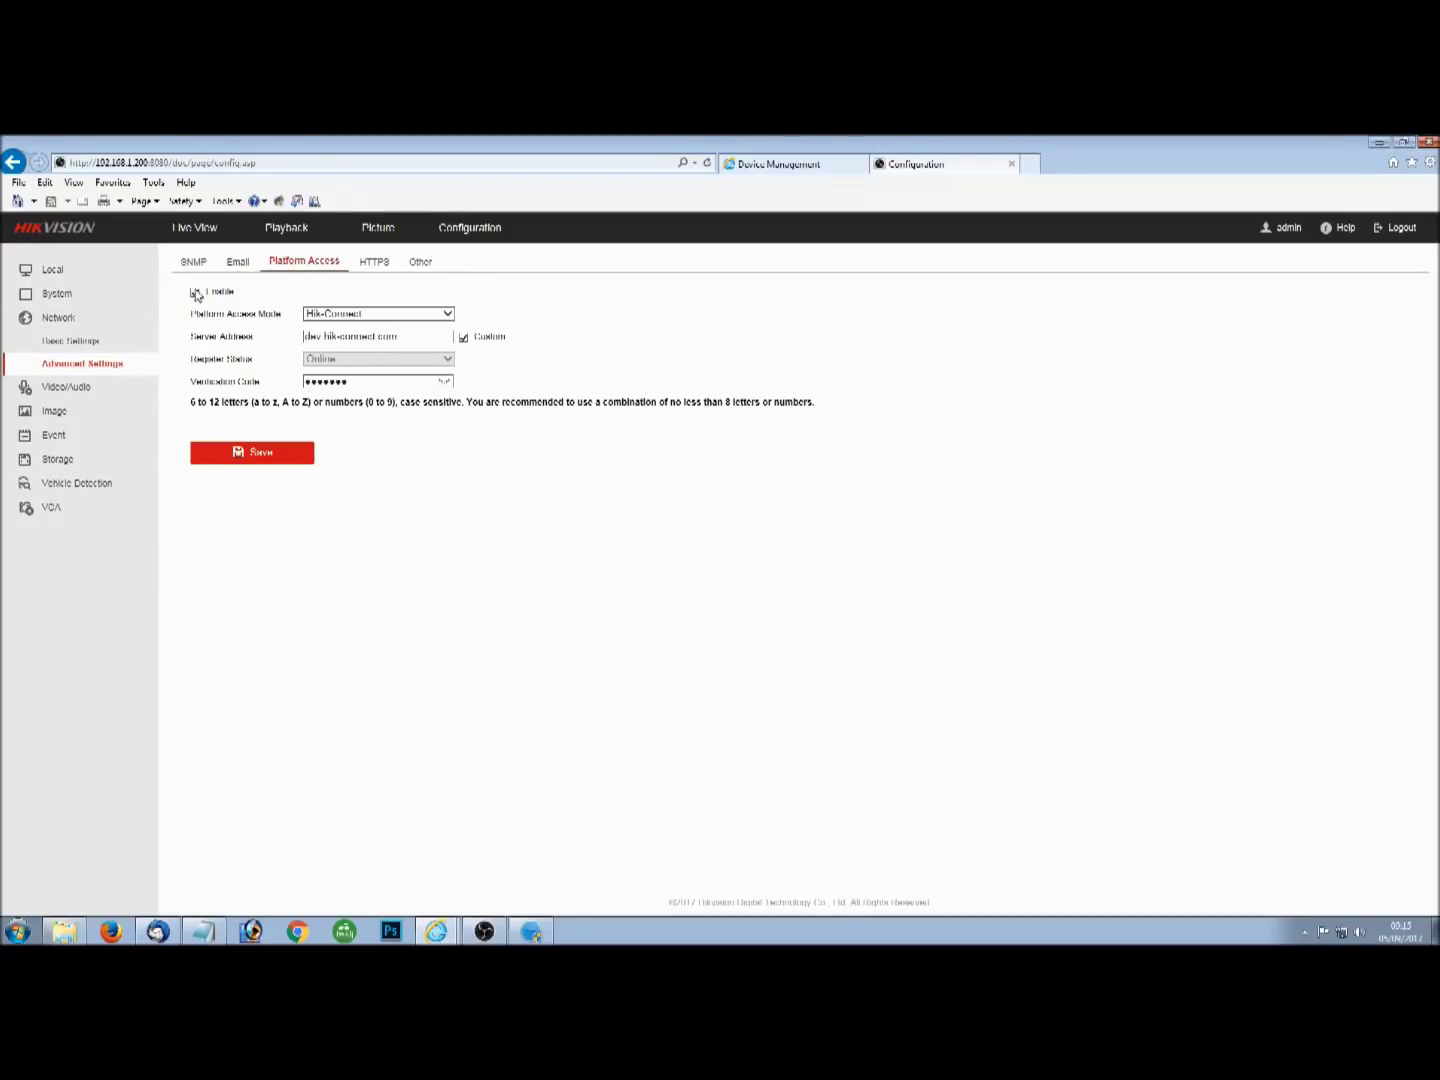
left_click(445, 384)
left_click(443, 384)
Select the serial number on Basic Information and return to the Hik-Connect device list.
left_click(87, 294)
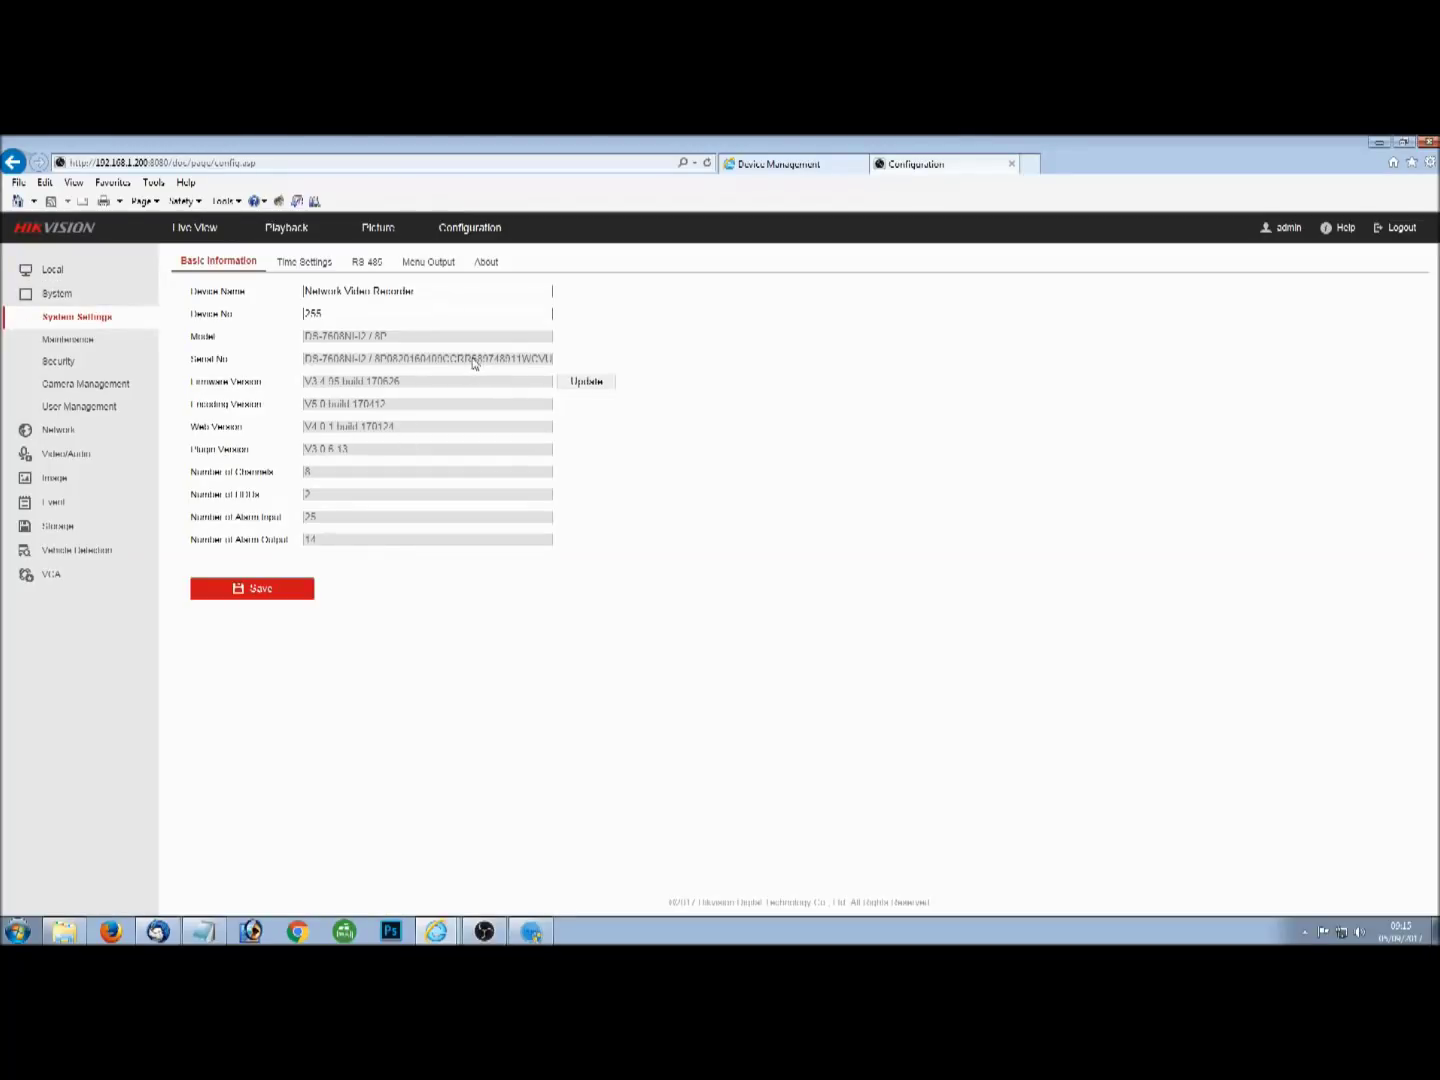
left_click_drag(473, 363, 521, 362)
left_click(803, 165)
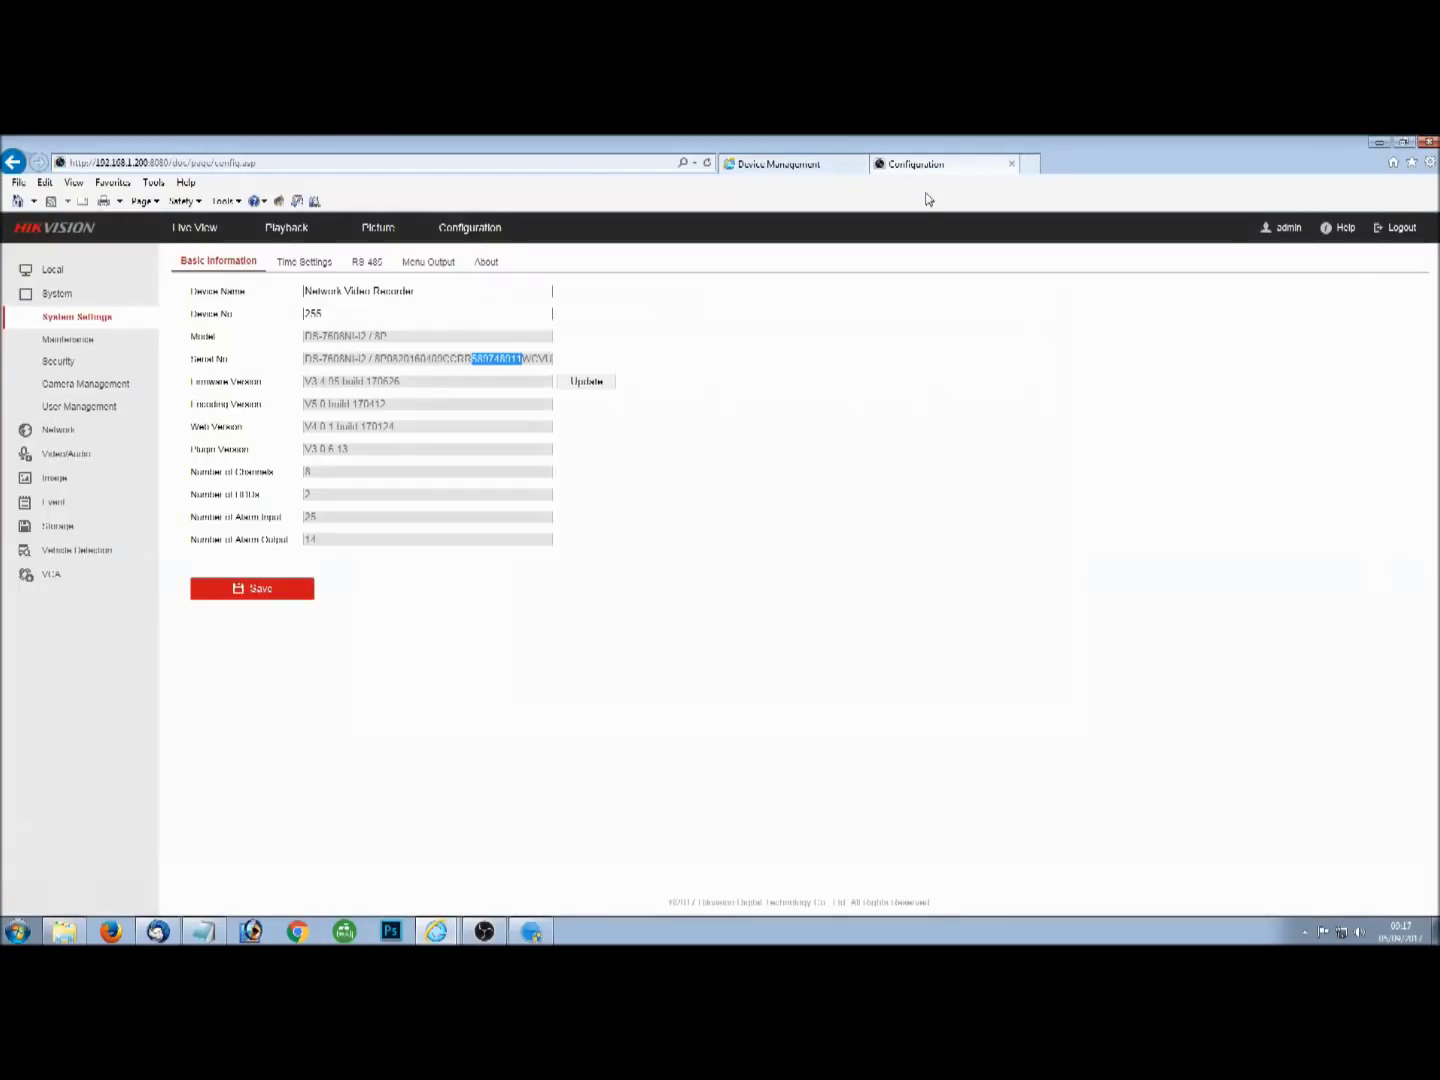
left_click(816, 170)
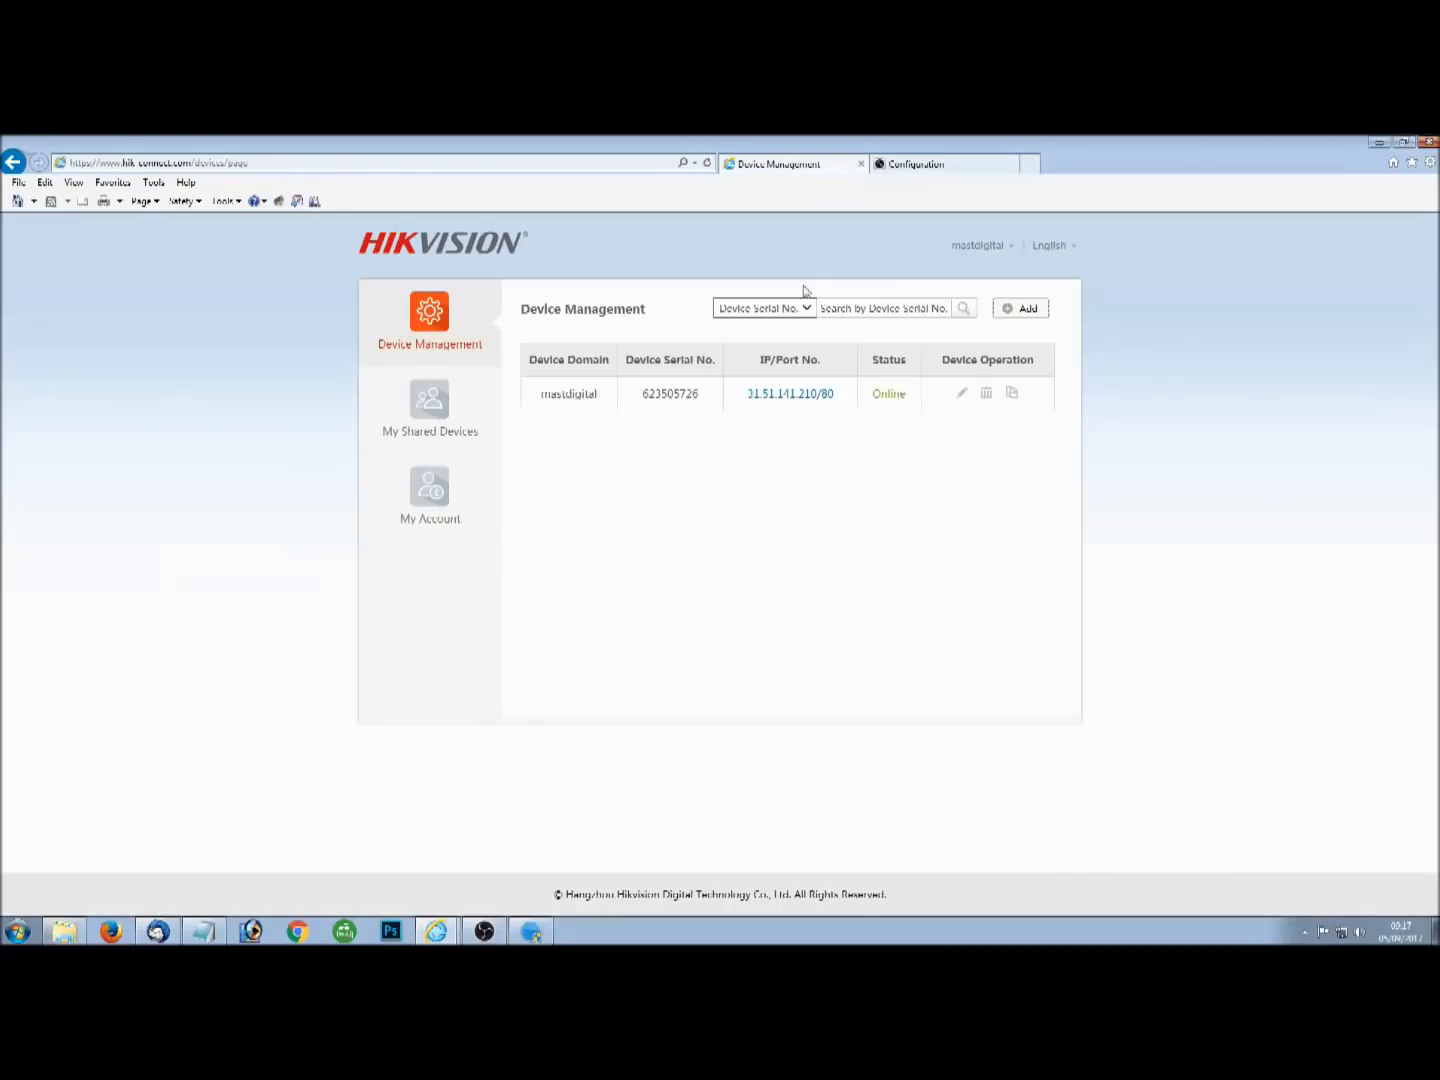
Paste the recorder's serial number into Add Device and search for it.
left_click(1017, 311)
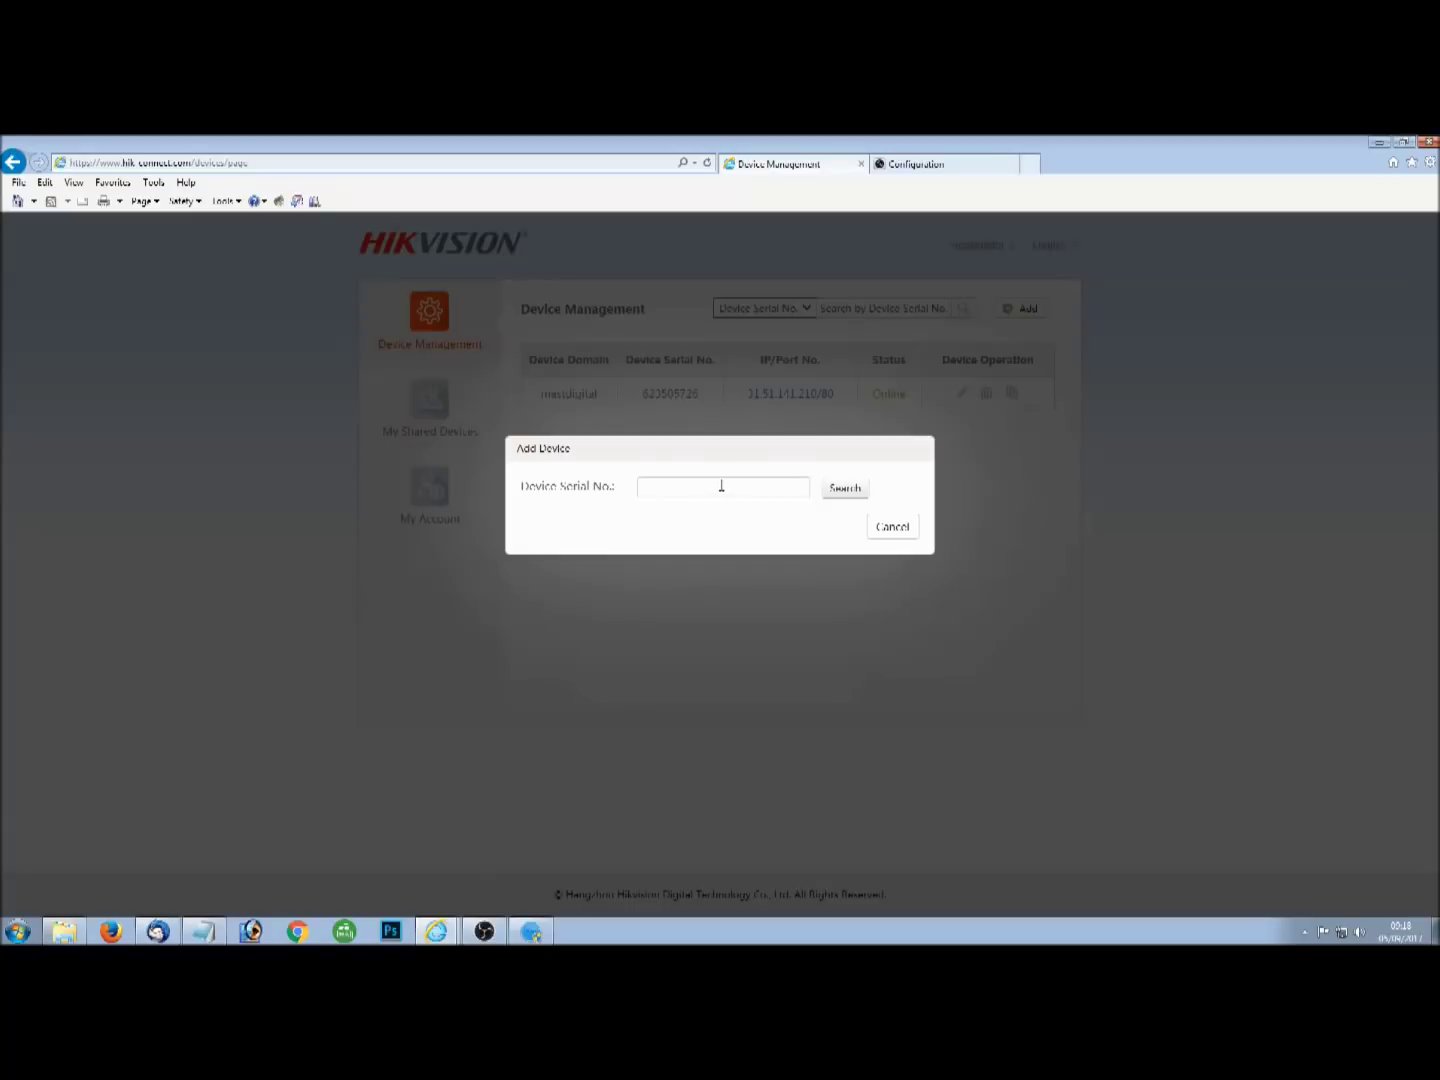
left_click(721, 486)
key("ctrl+v")
left_click(834, 489)
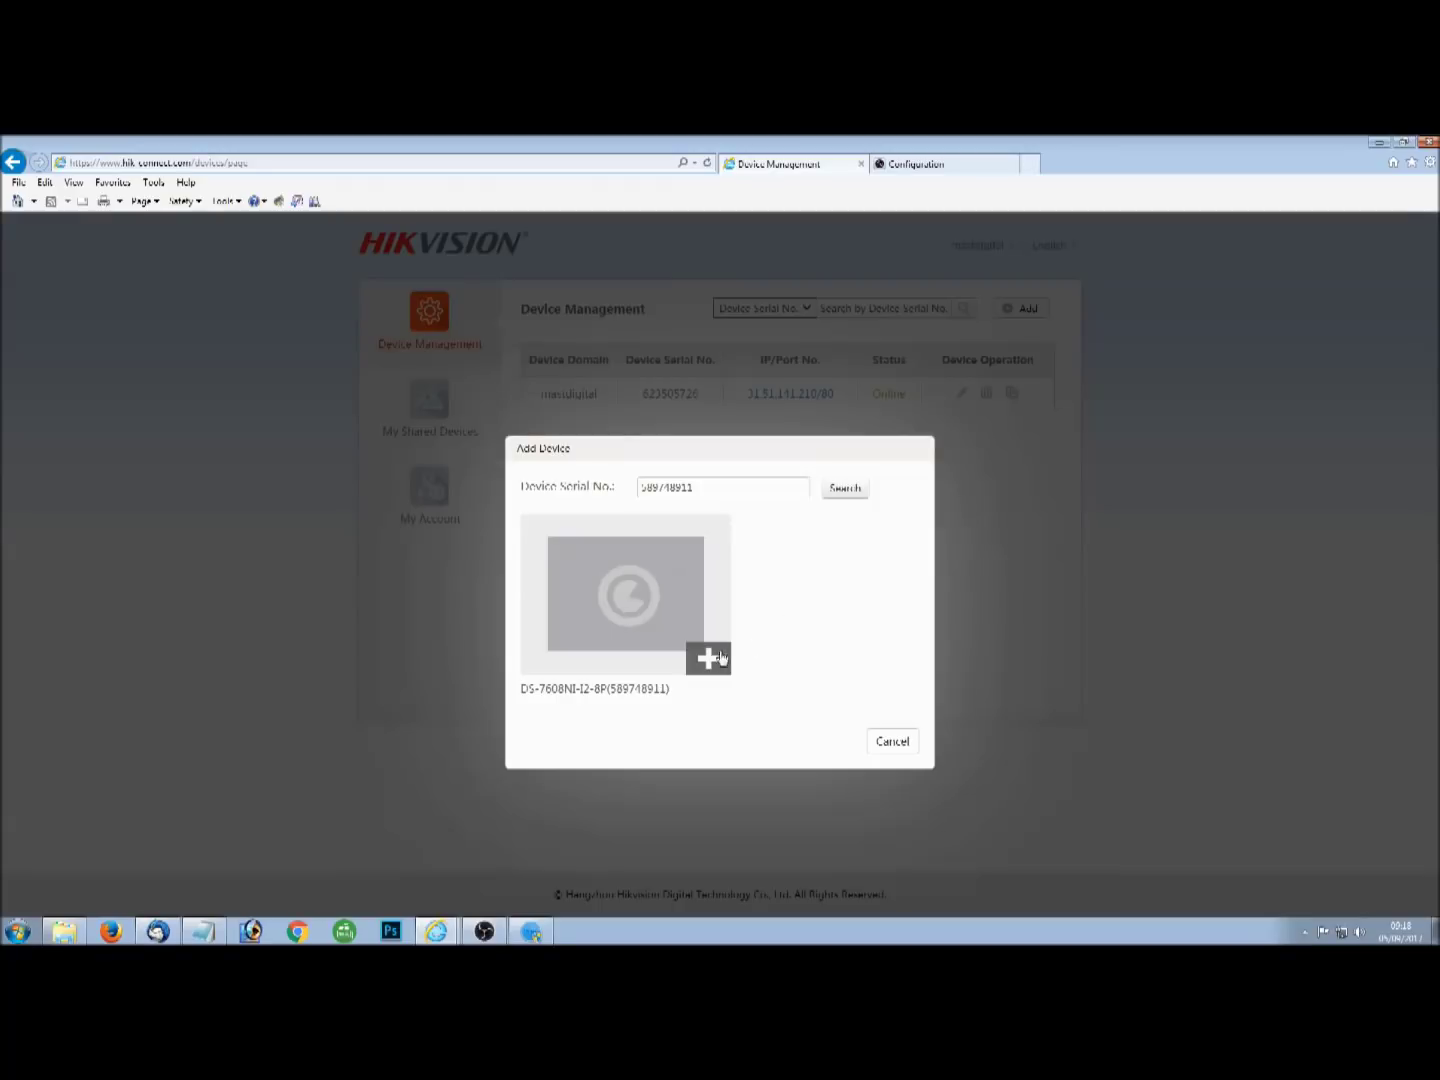
Add the found DS-7608NI-I2-8P recorder to the account using its verification code.
left_click(708, 658)
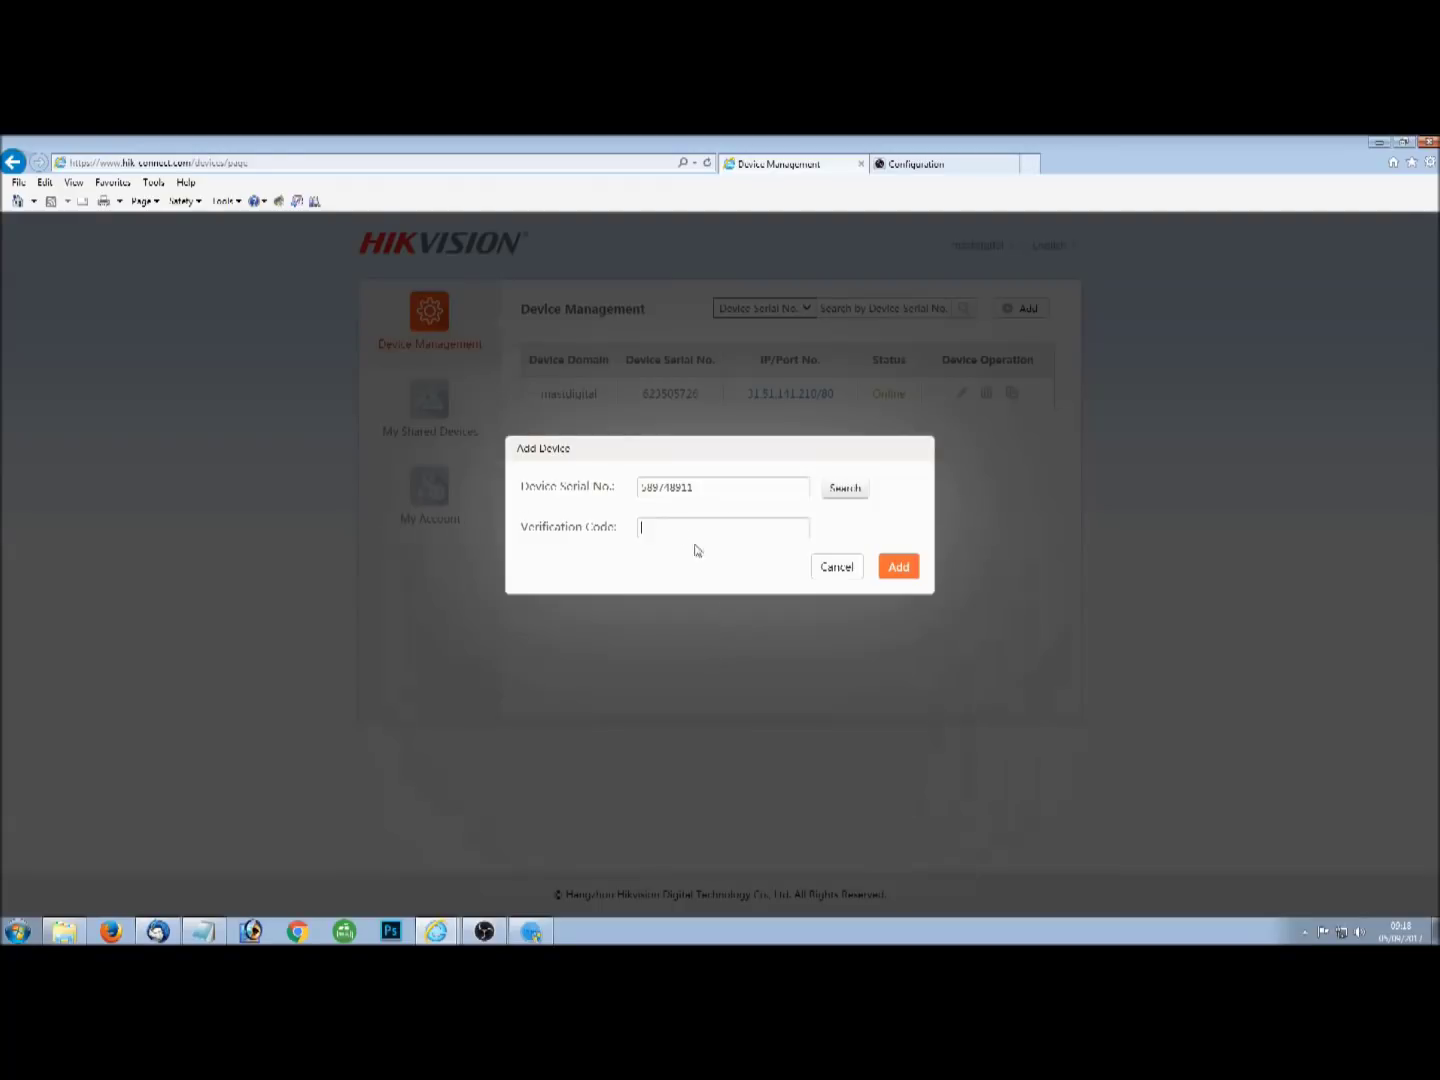
type("ABCDEFG")
left_click(910, 567)
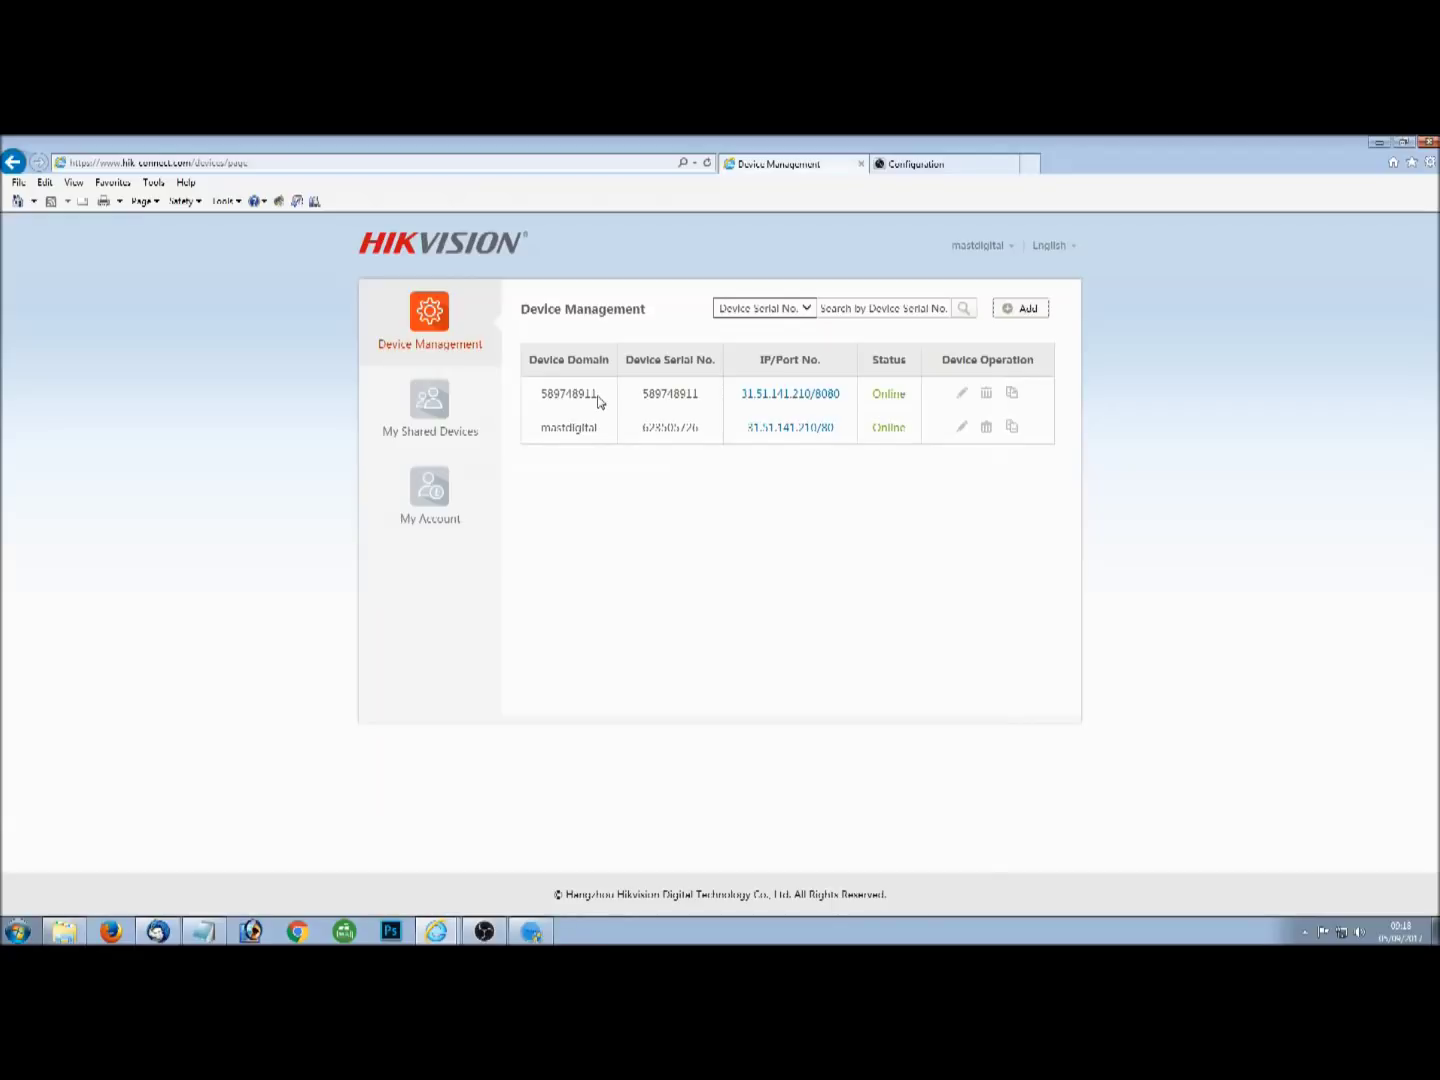
left_click(963, 394)
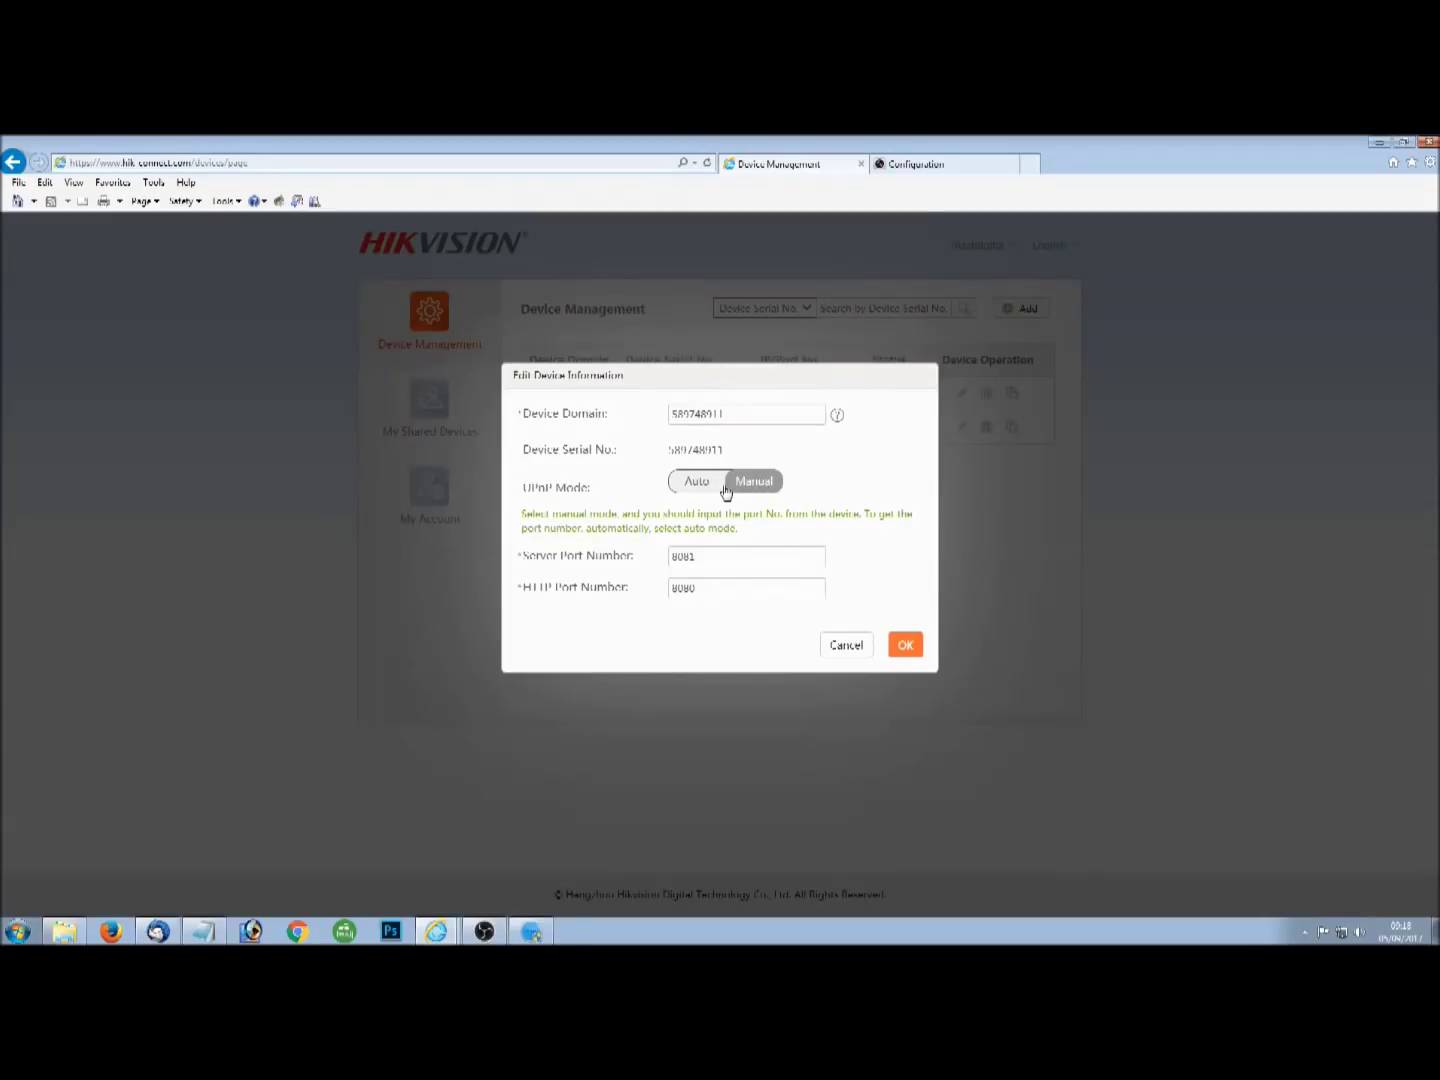
Save the recorder's information with UPnP Manual, server port 8081 and HTTP port 8080.
left_click(901, 646)
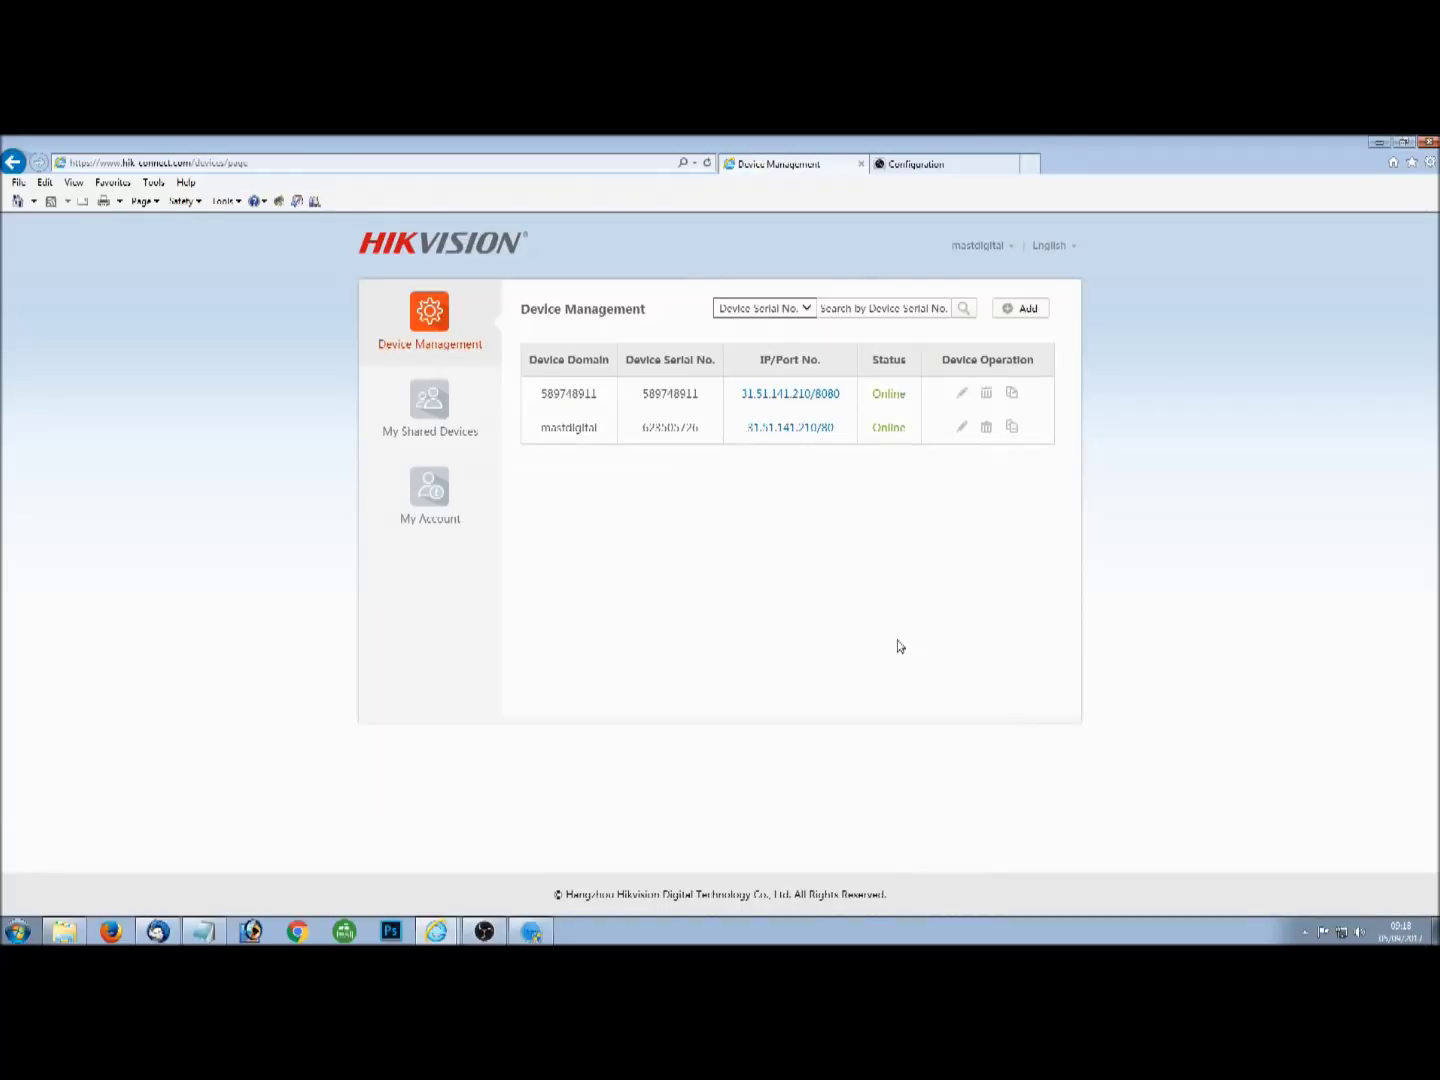
Search the Start menu for 'ivms' and launch iVMS-4200 Client.
left_click(20, 932)
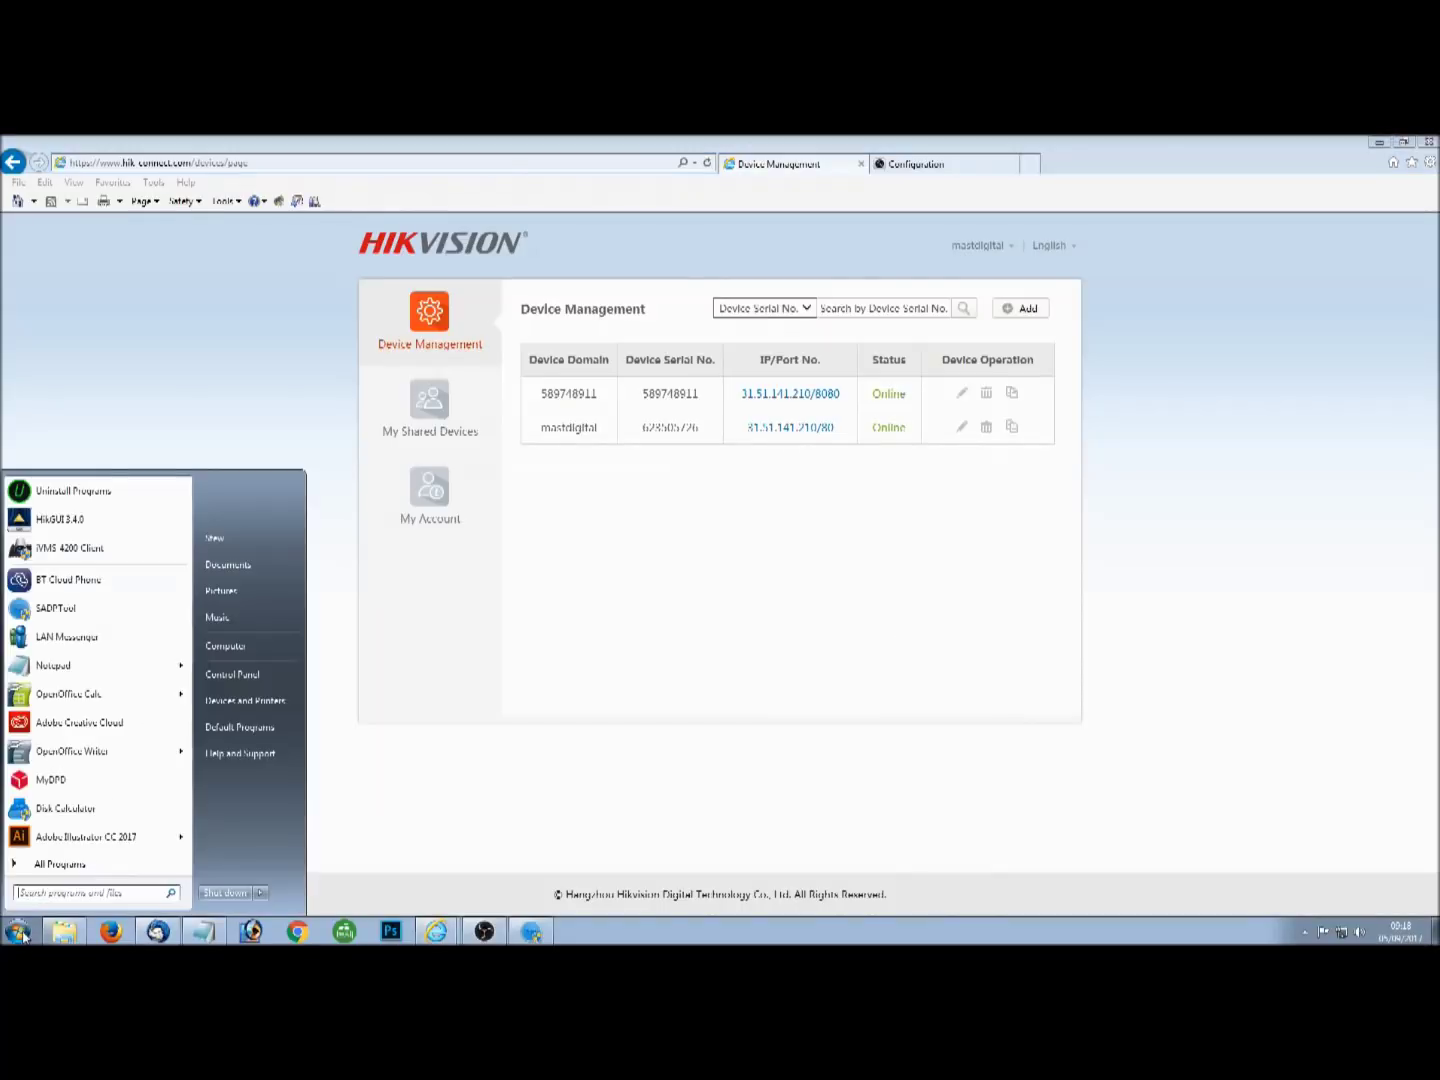
left_click(83, 891)
type("ivms")
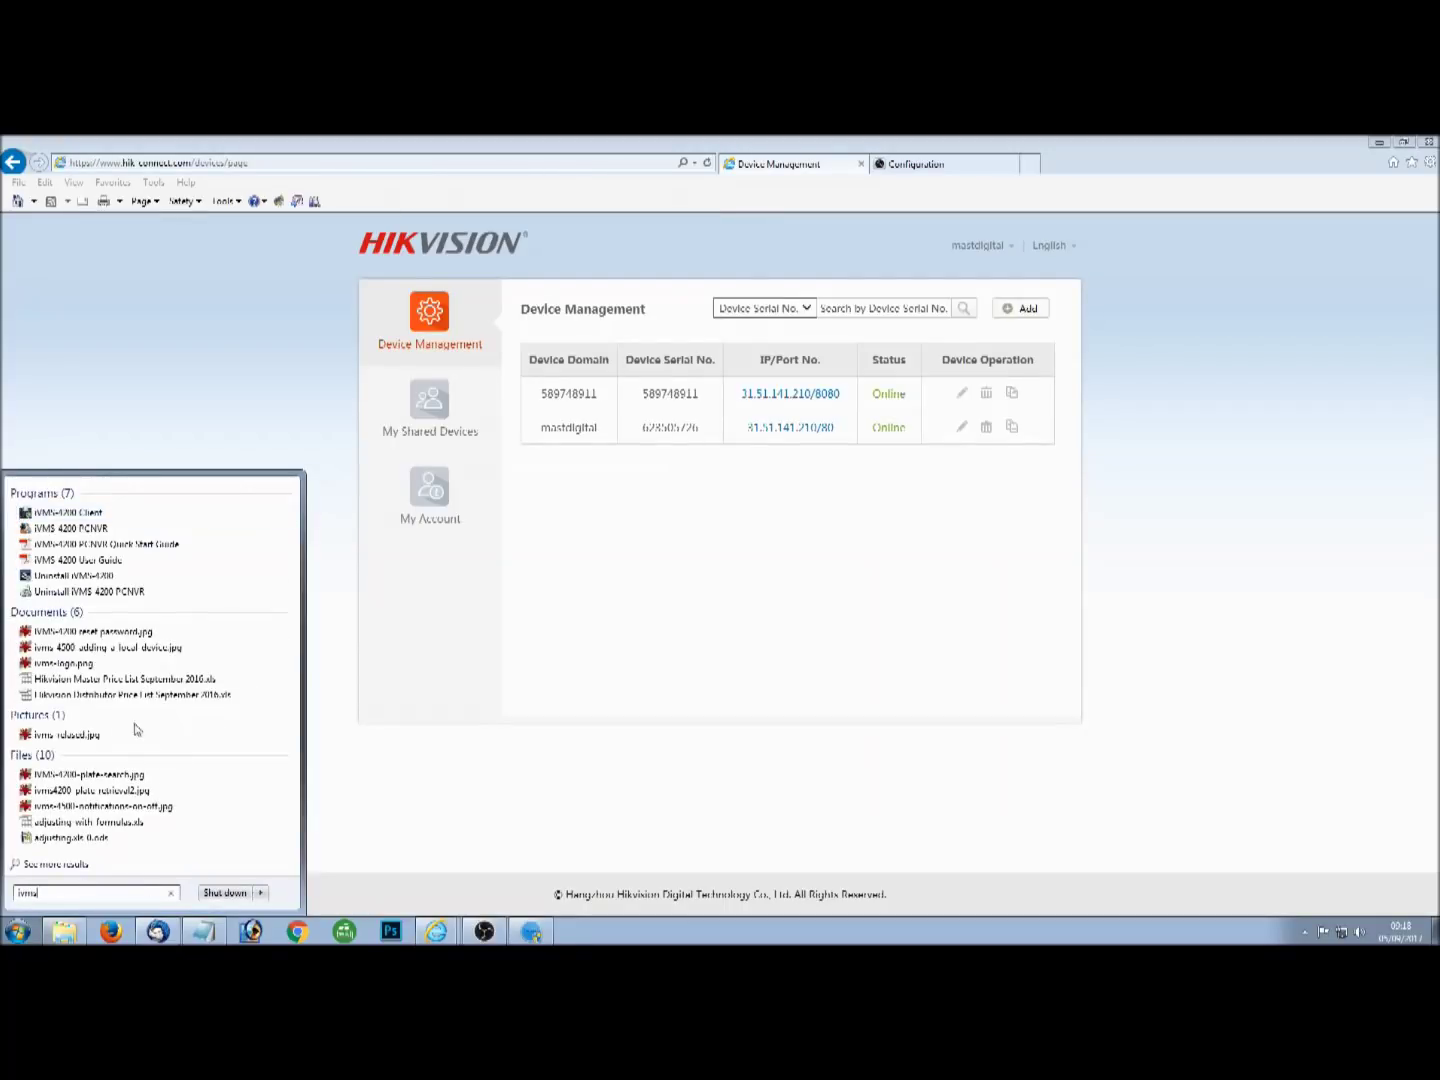
left_click(85, 514)
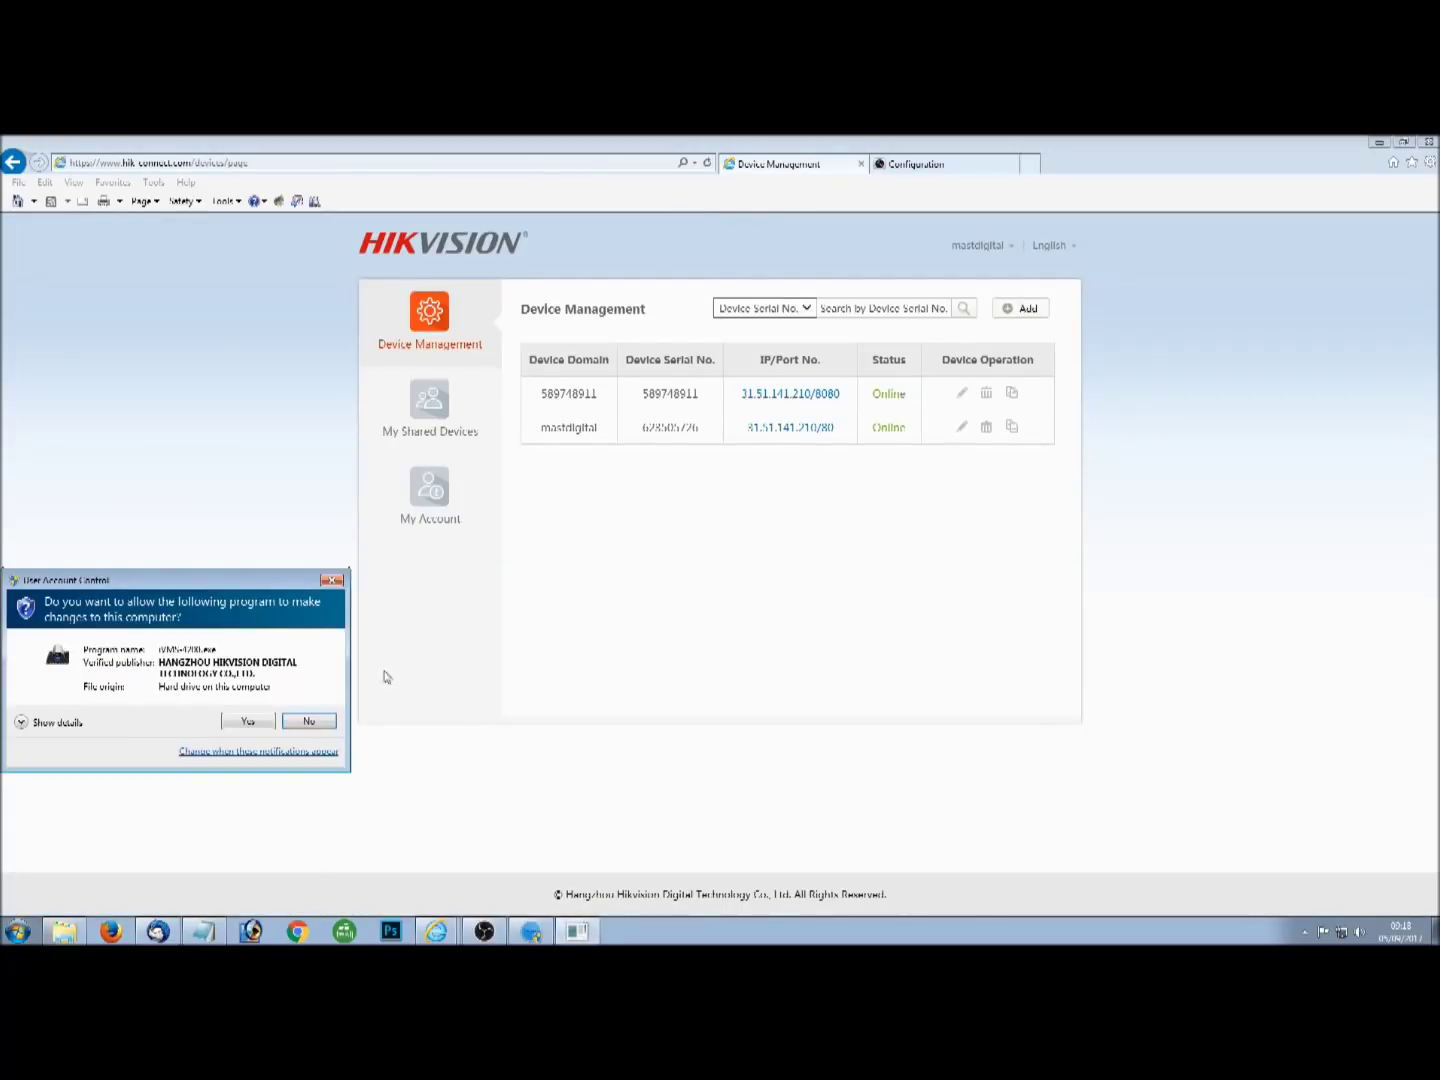
Allow iVMS-4200 at the permission prompt and open its Device Management page.
left_click(268, 720)
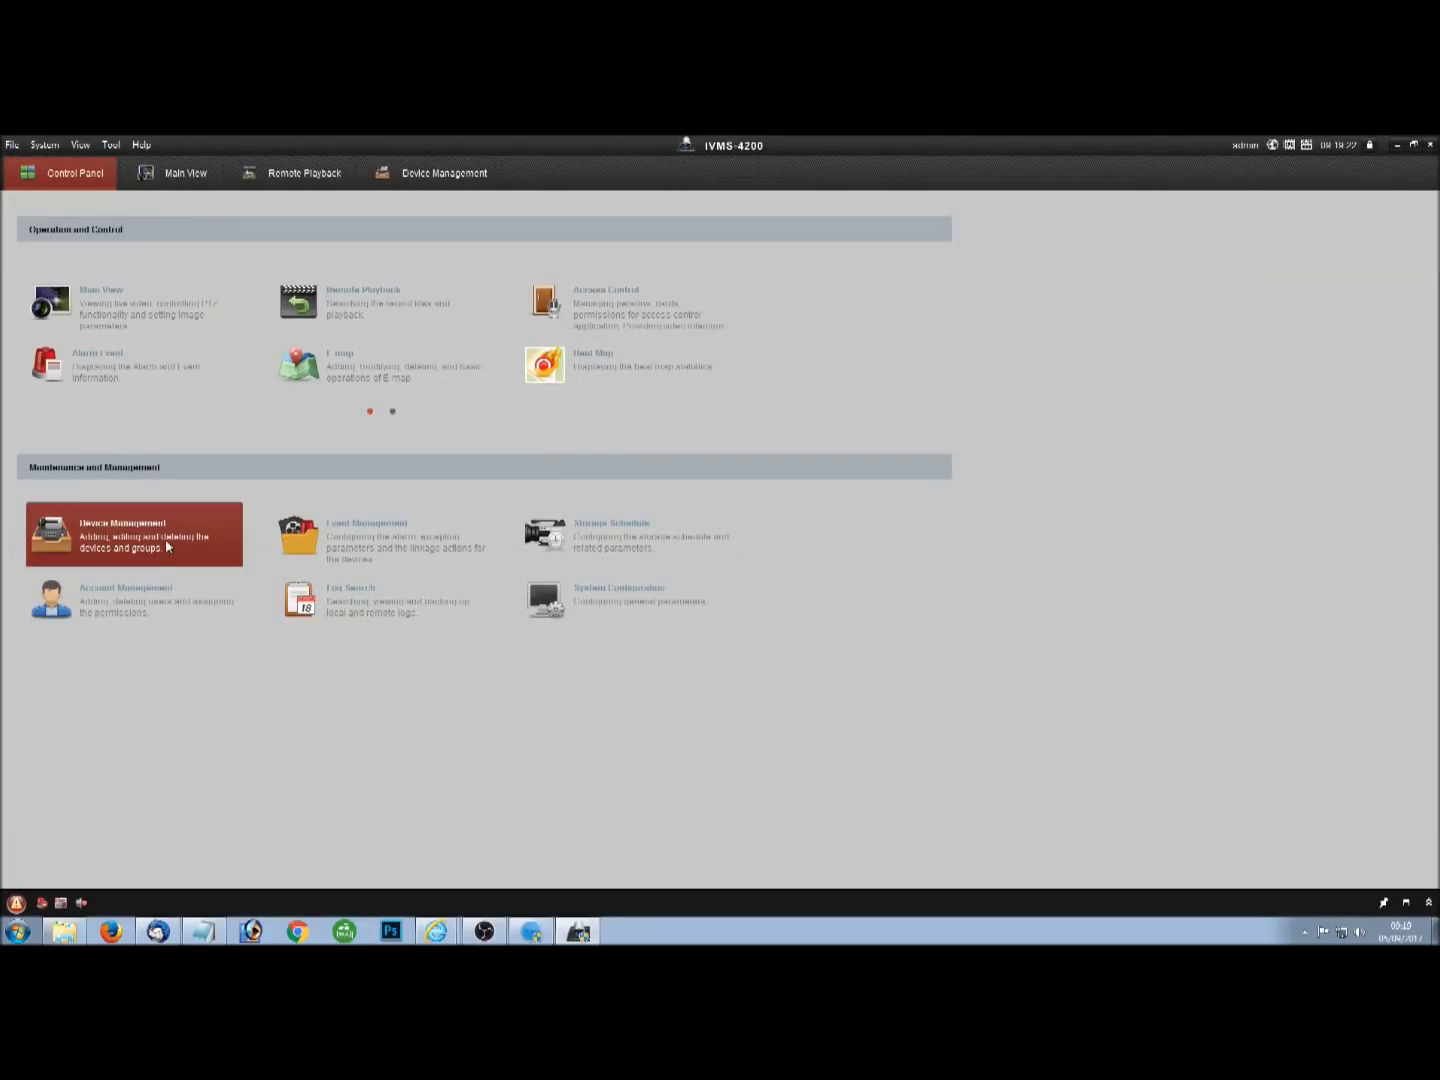
left_click(169, 546)
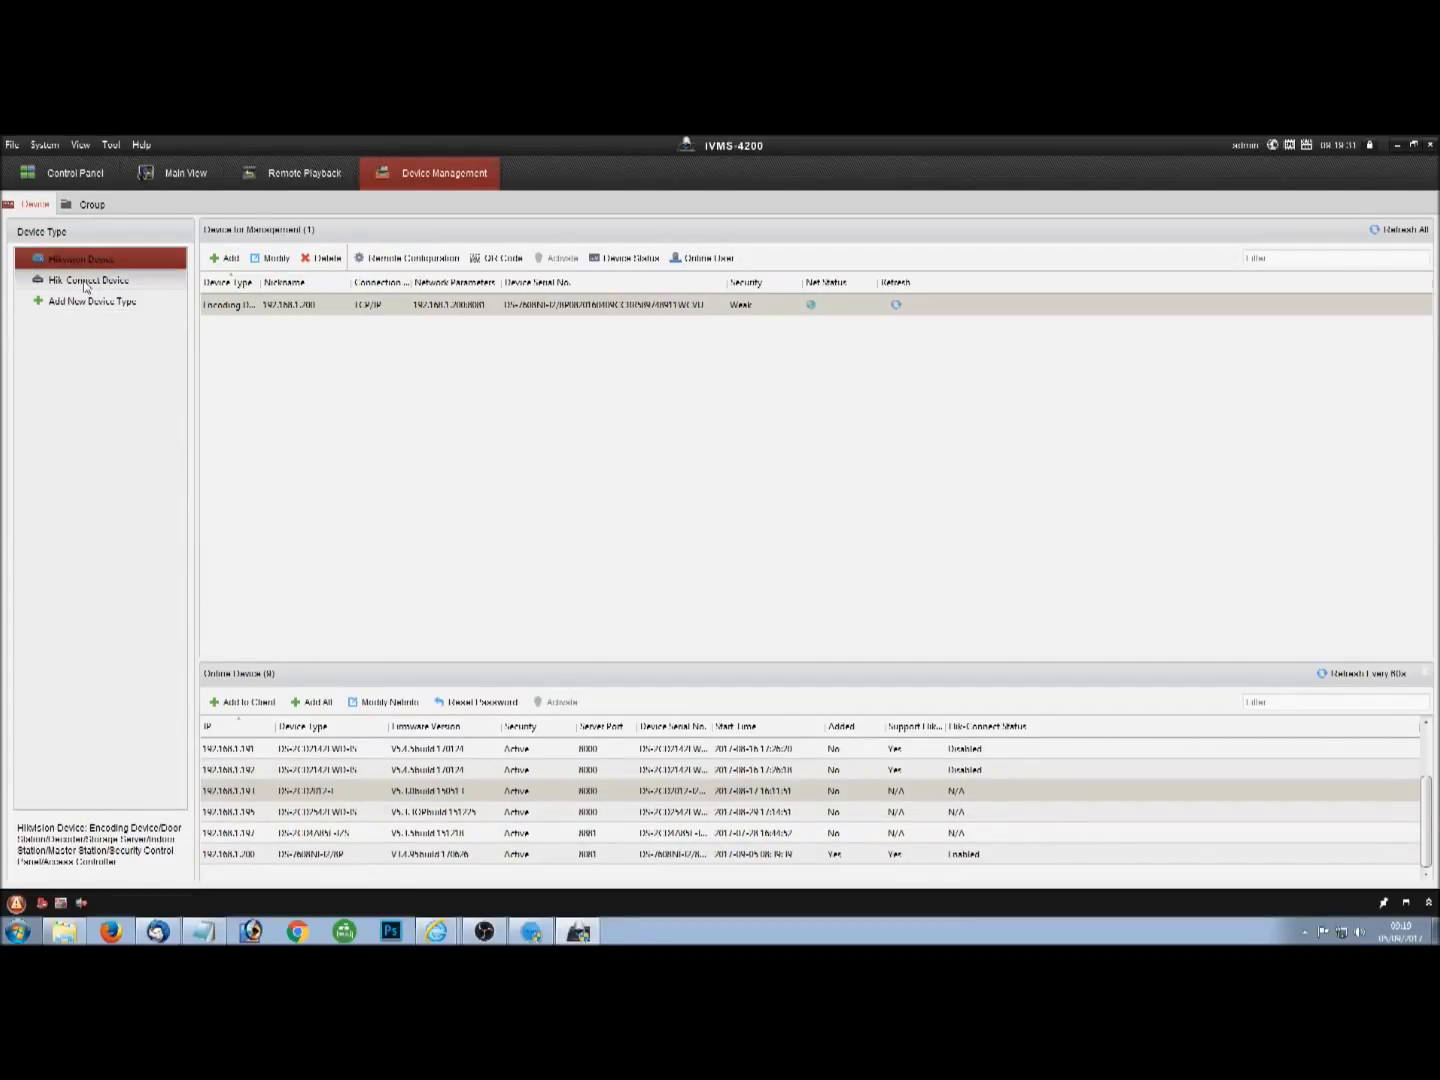
Go to the Hik-Connect Device section, after opening and cancelling Add New Device Type.
left_click(100, 283)
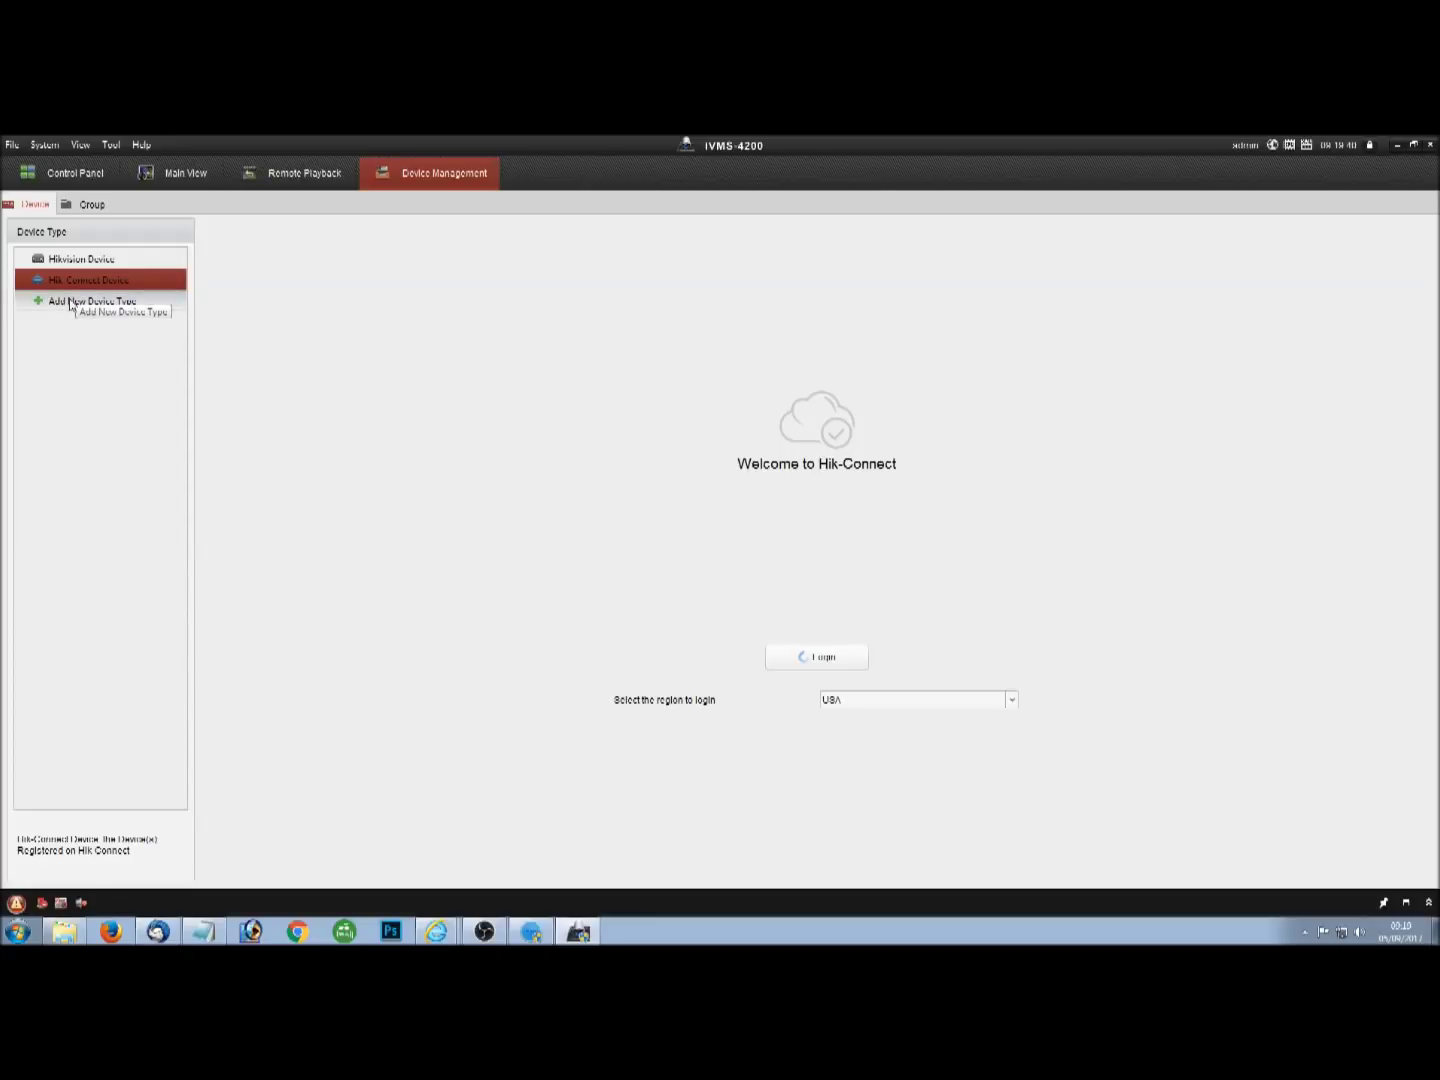
left_click(71, 304)
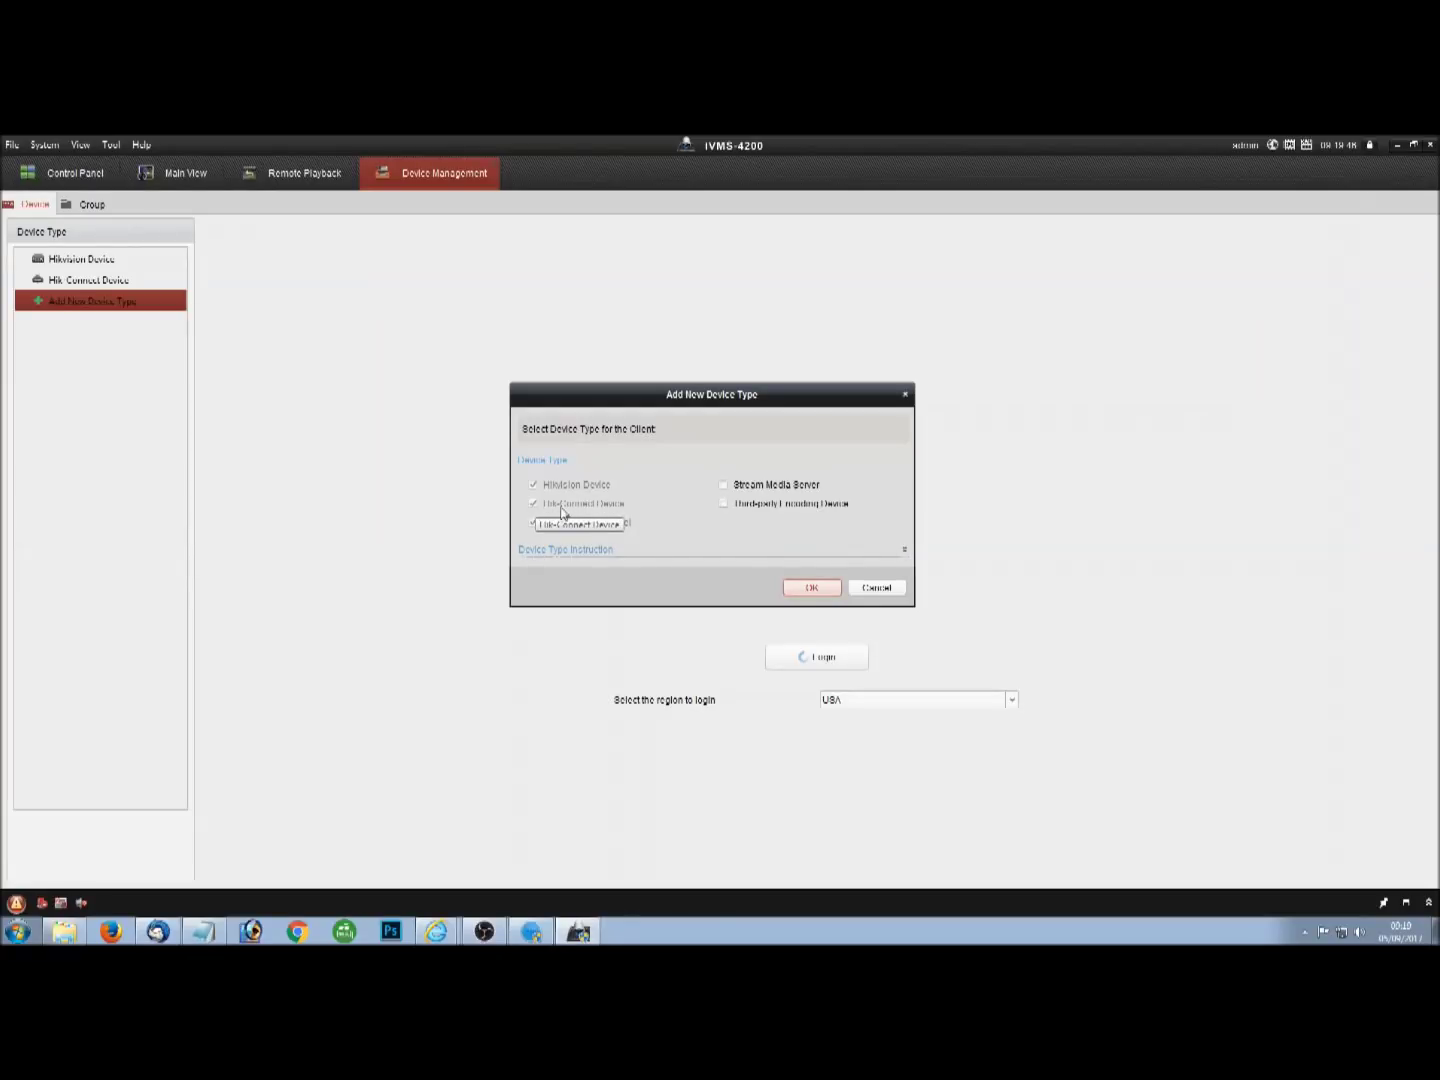
left_click(876, 588)
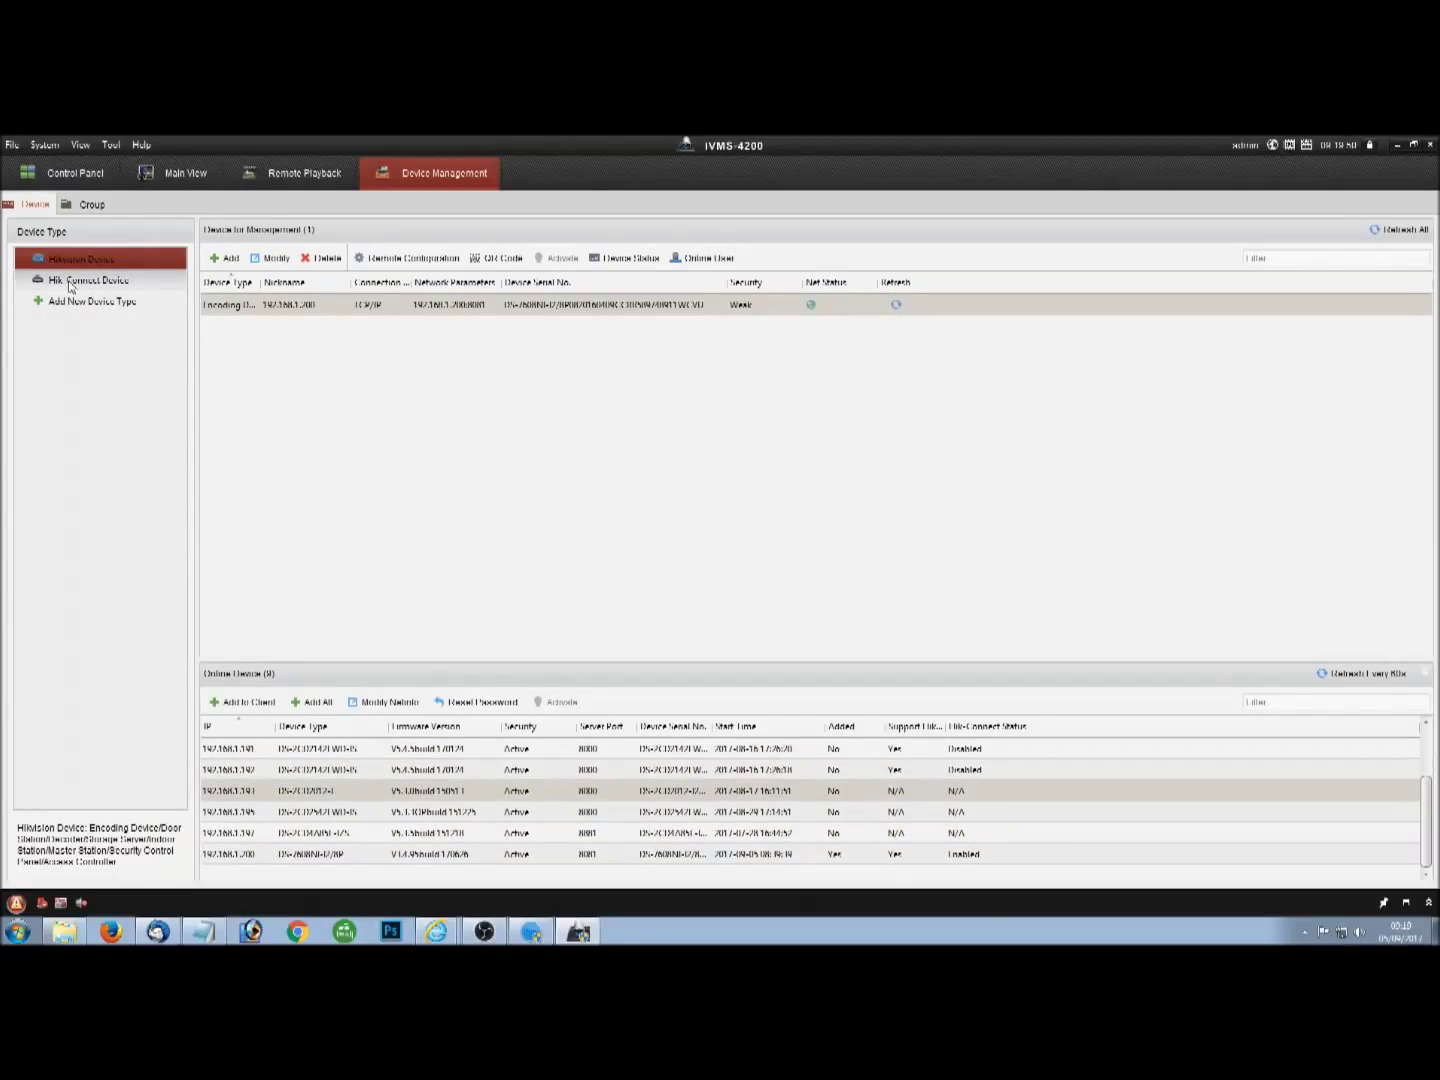
left_click(70, 284)
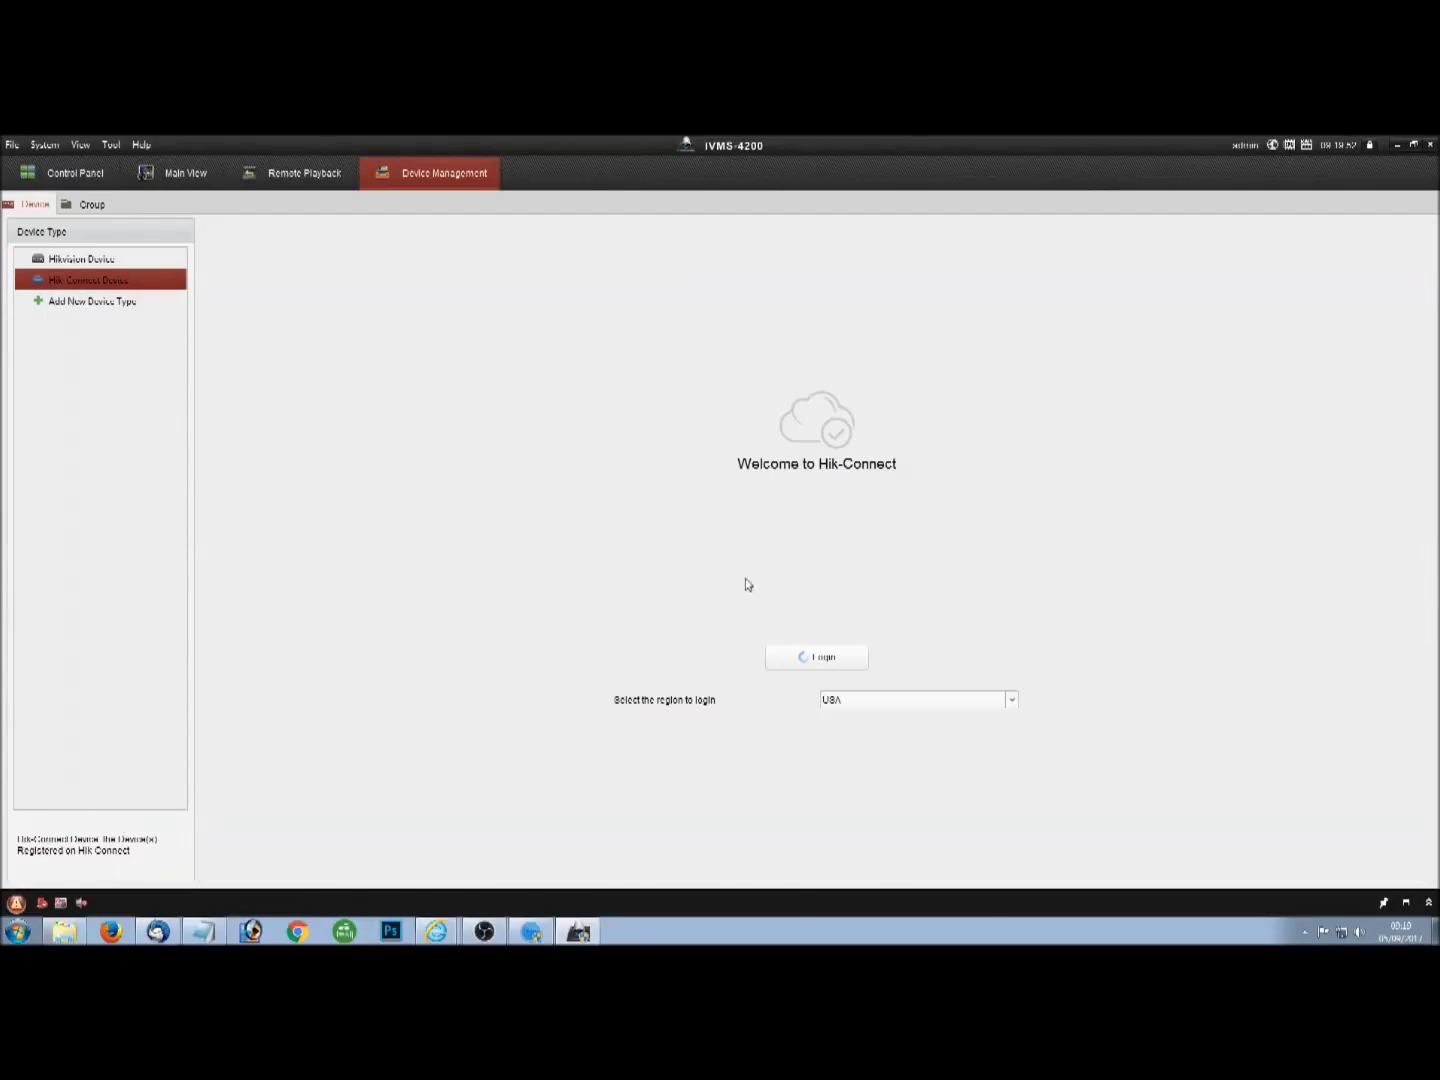
Set the Hik-Connect login region to United Kingdom.
left_click(812, 655)
left_click(864, 697)
scroll(858, 790, "down", 20)
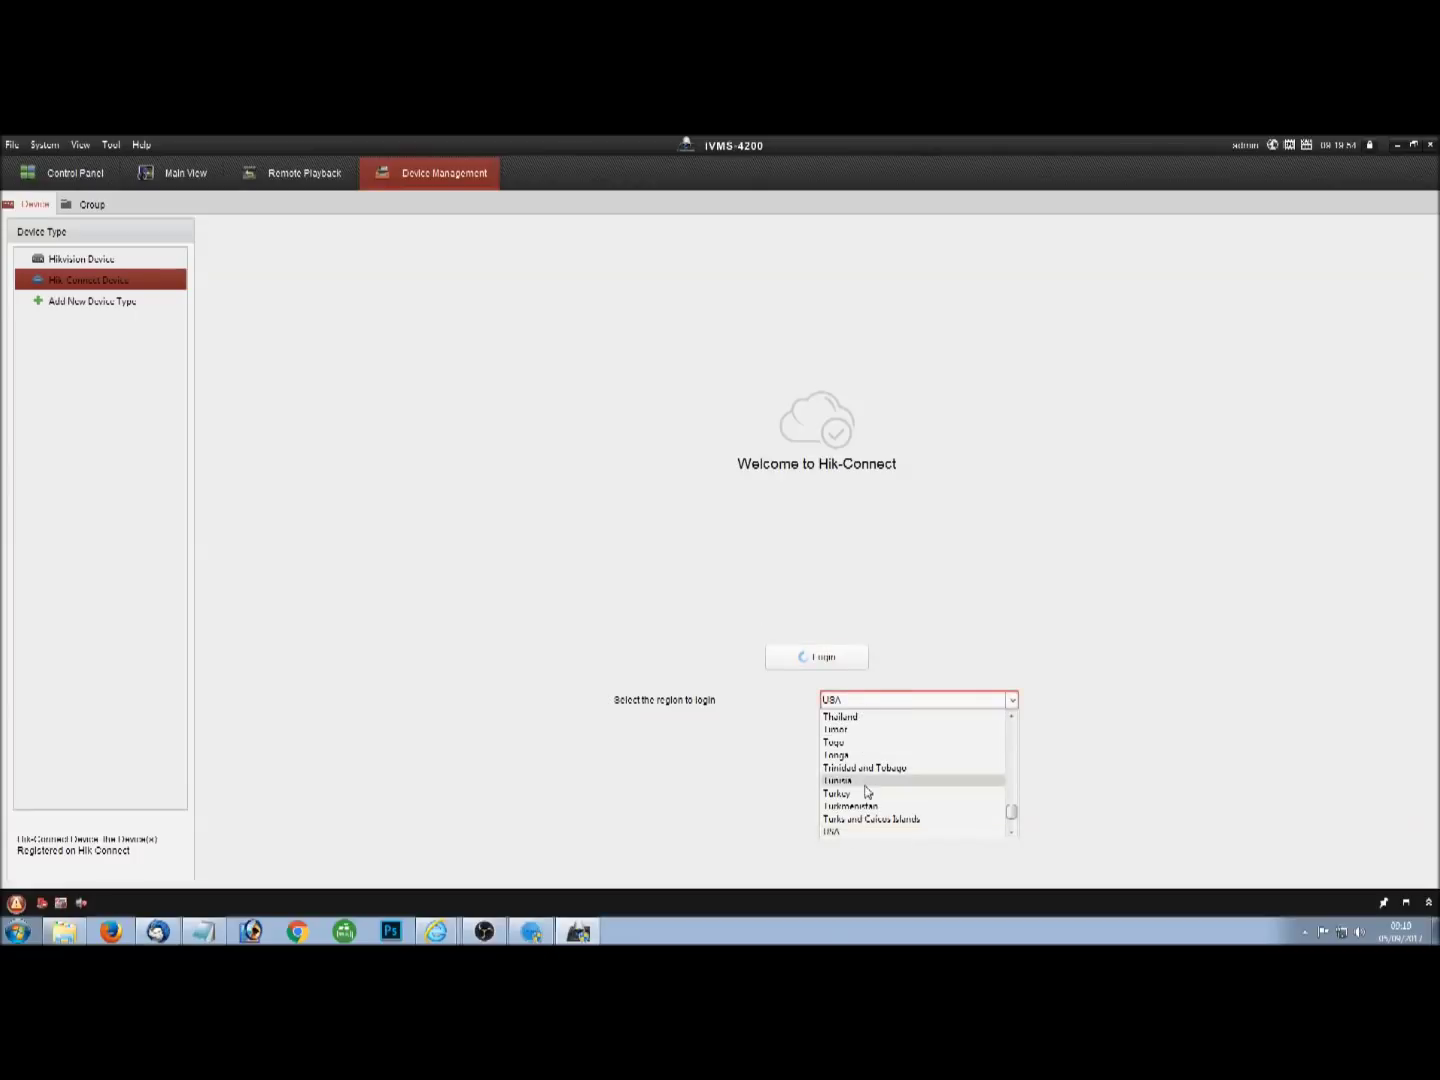
left_click(857, 807)
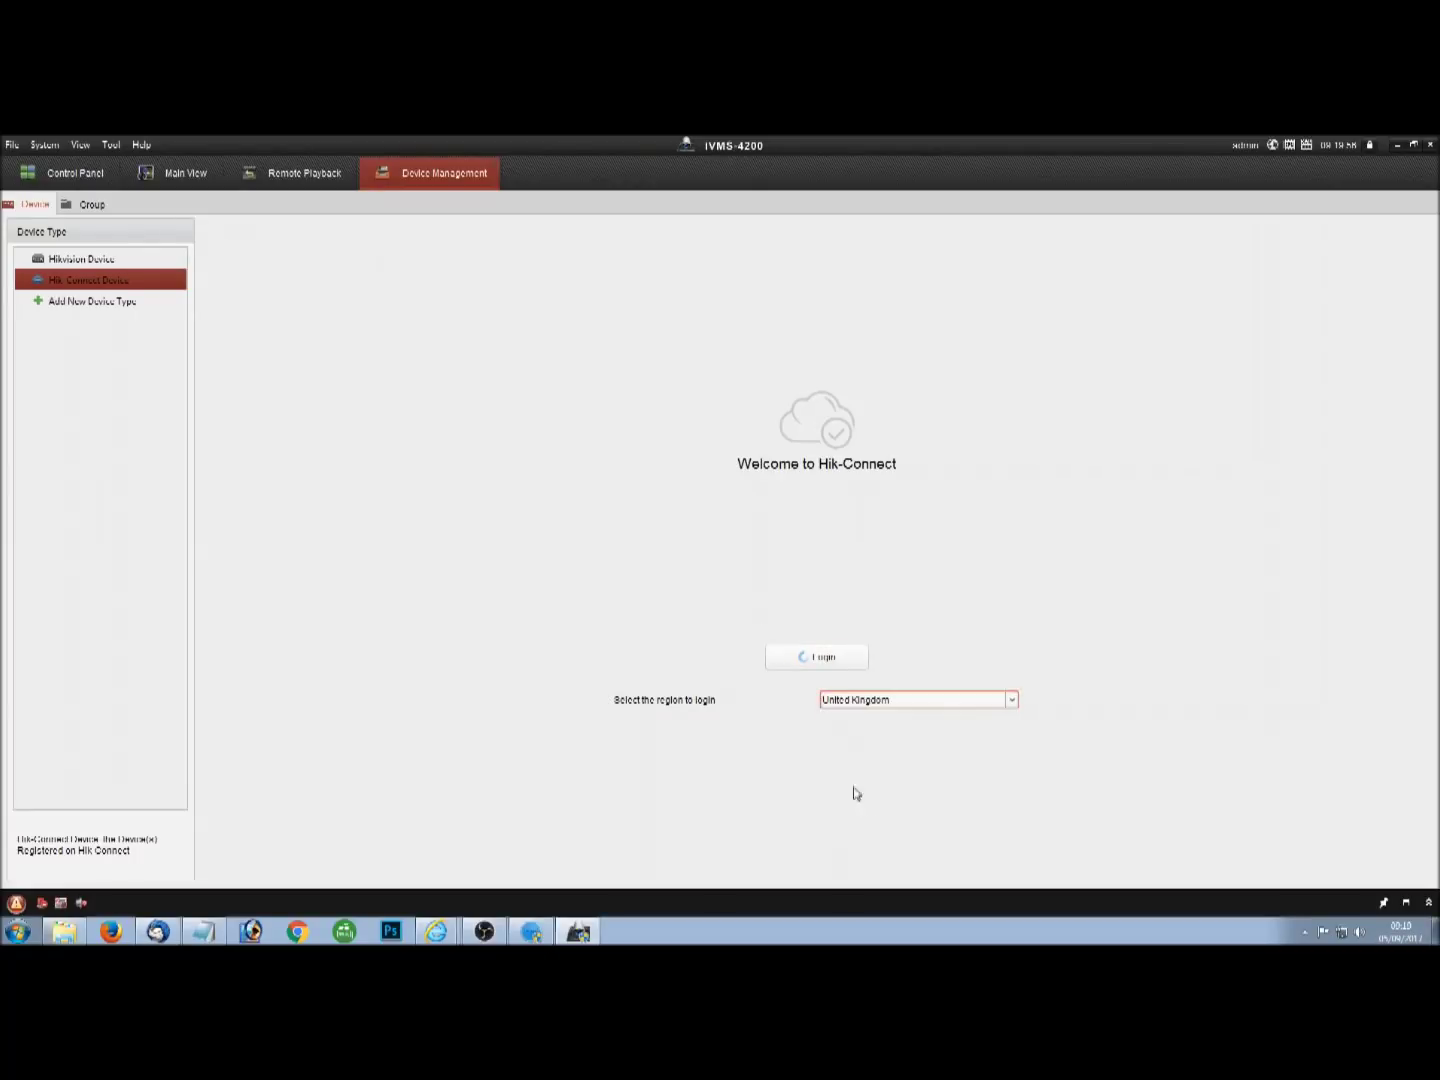
Sign in with the account password and select the hybrid recorder in the device list.
left_click(822, 657)
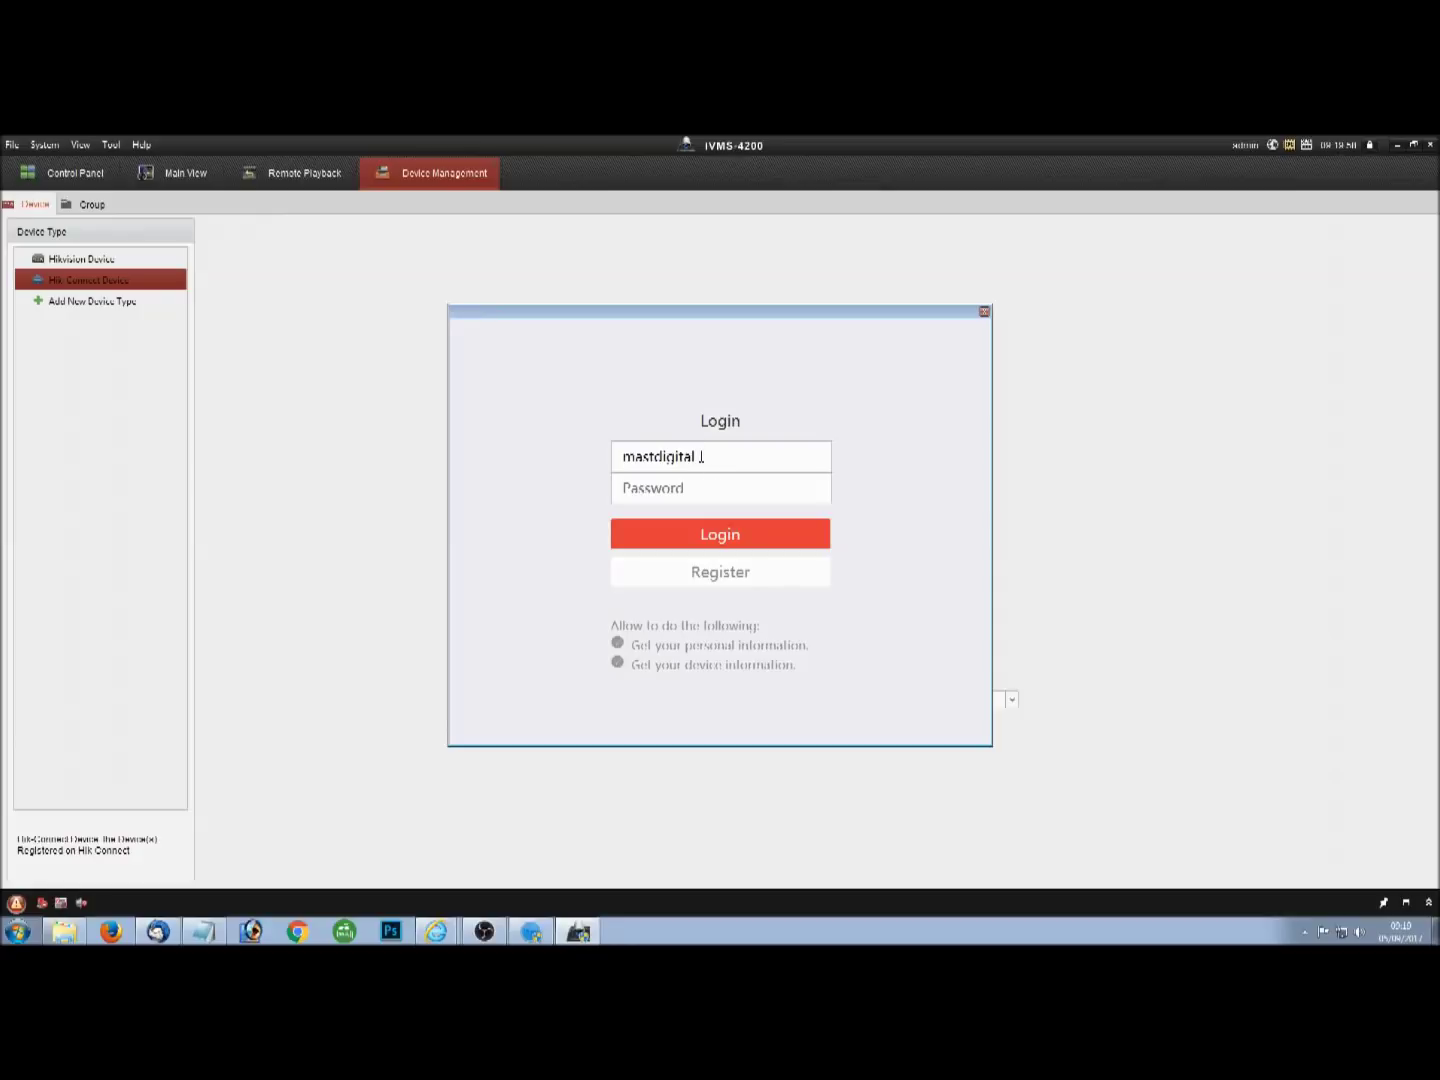
left_click(715, 490)
type("•••••••••")
left_click(790, 534)
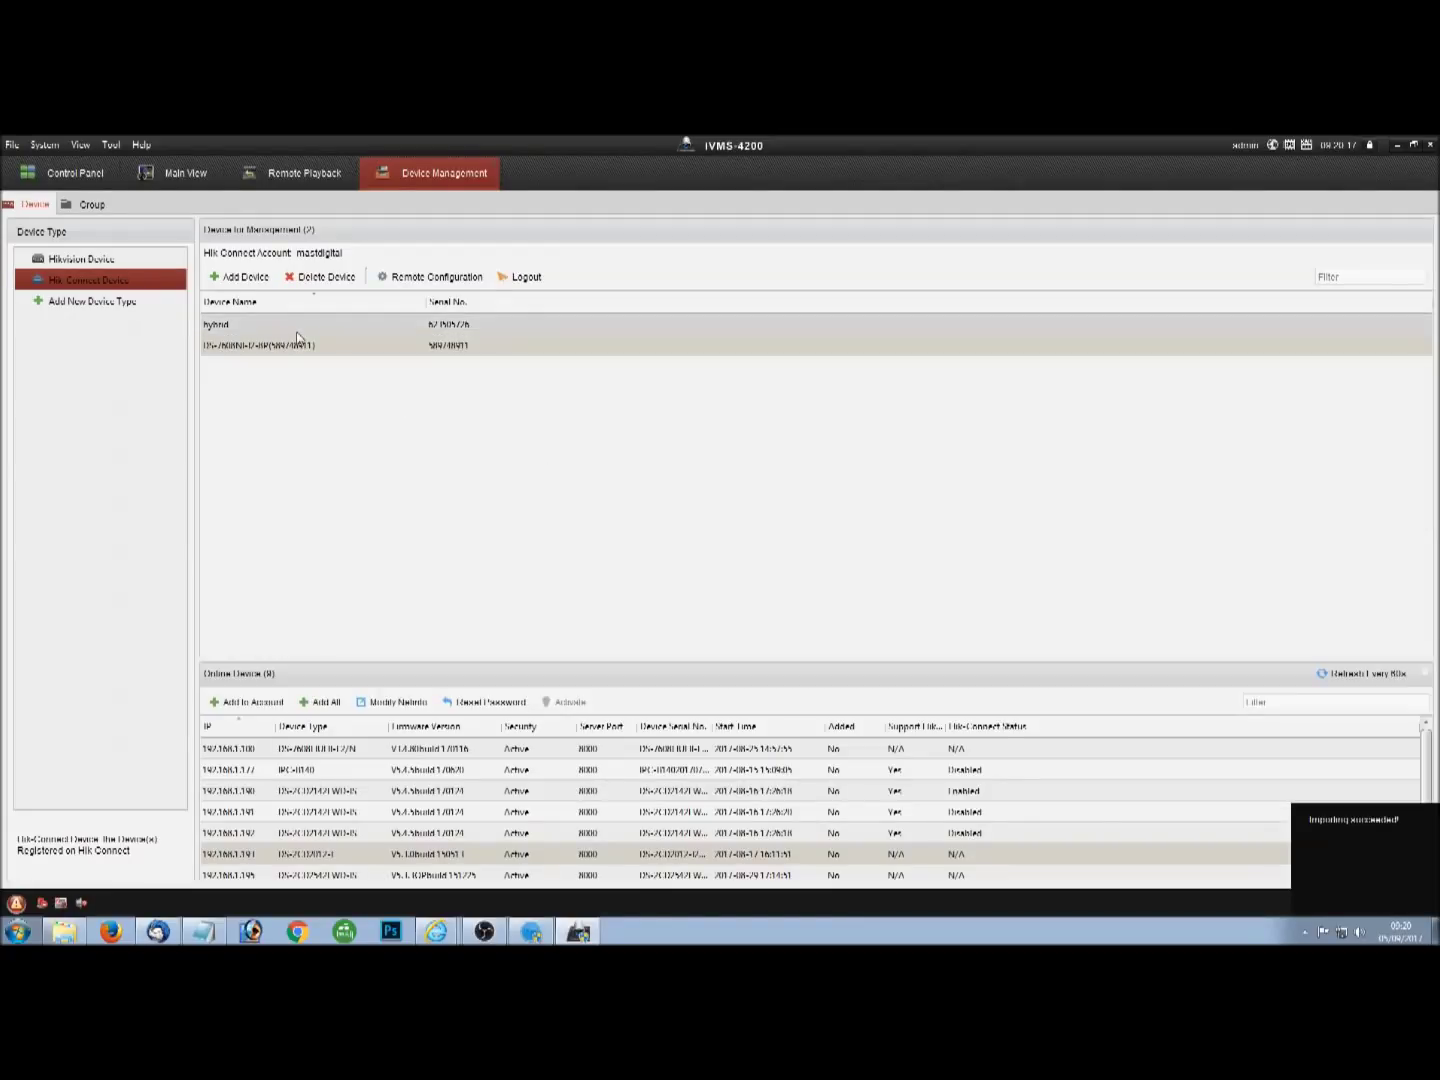
left_click(290, 323)
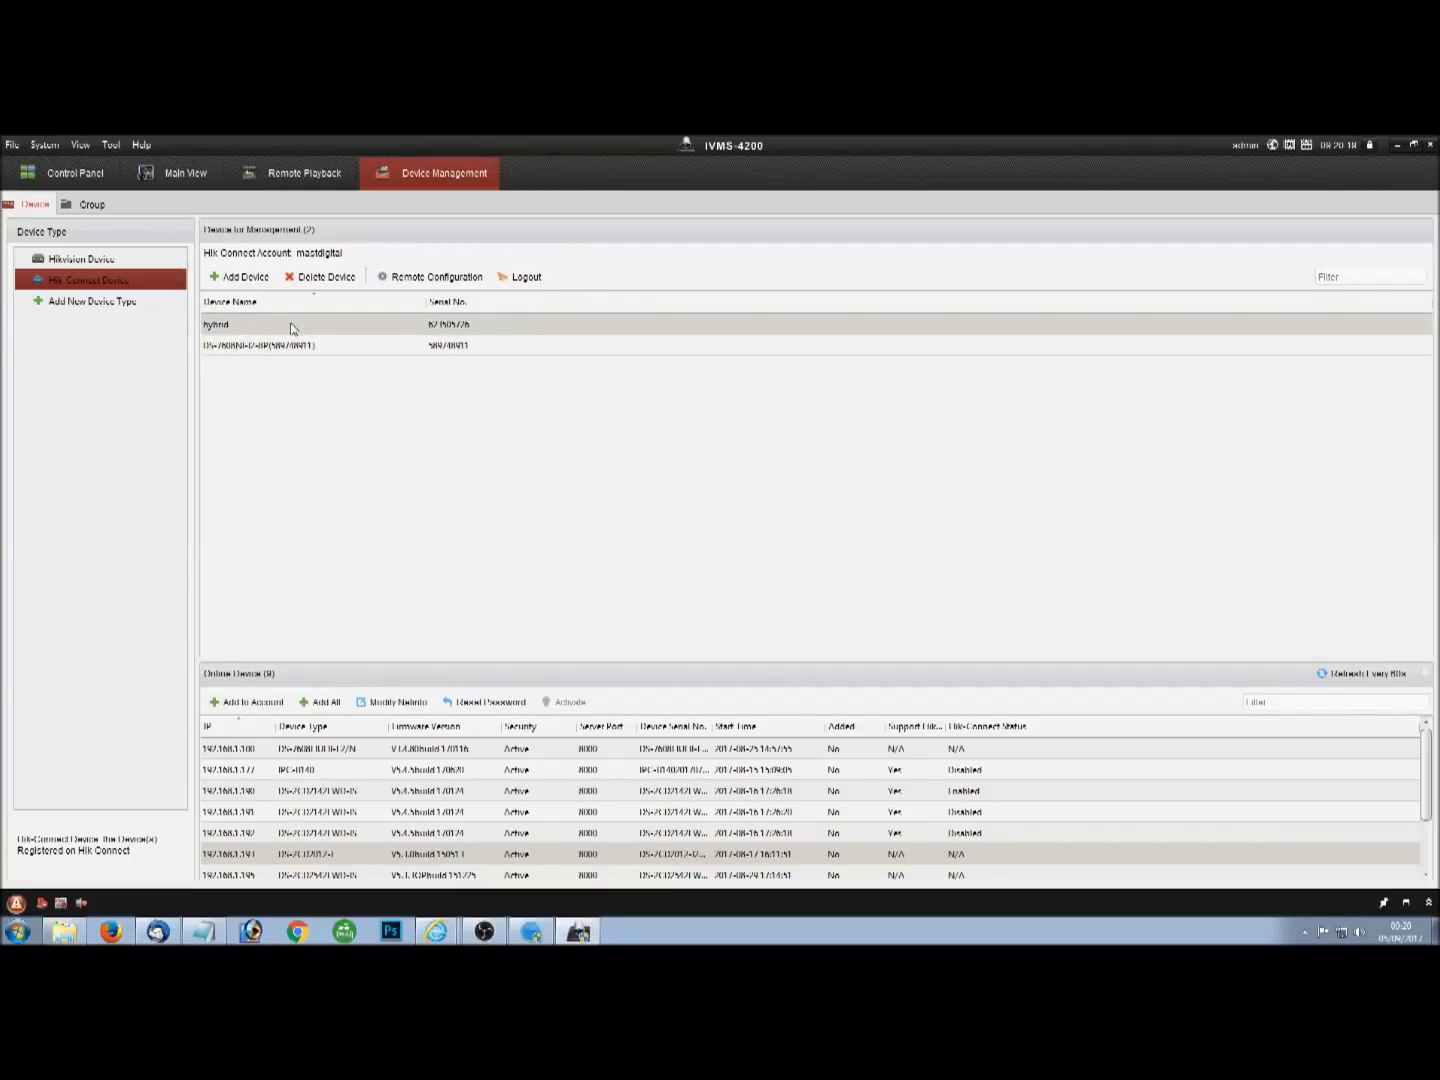
Select the other recorder and start the Stairs and Meeting Room cameras live in the four-screen Main View.
left_click(292, 344)
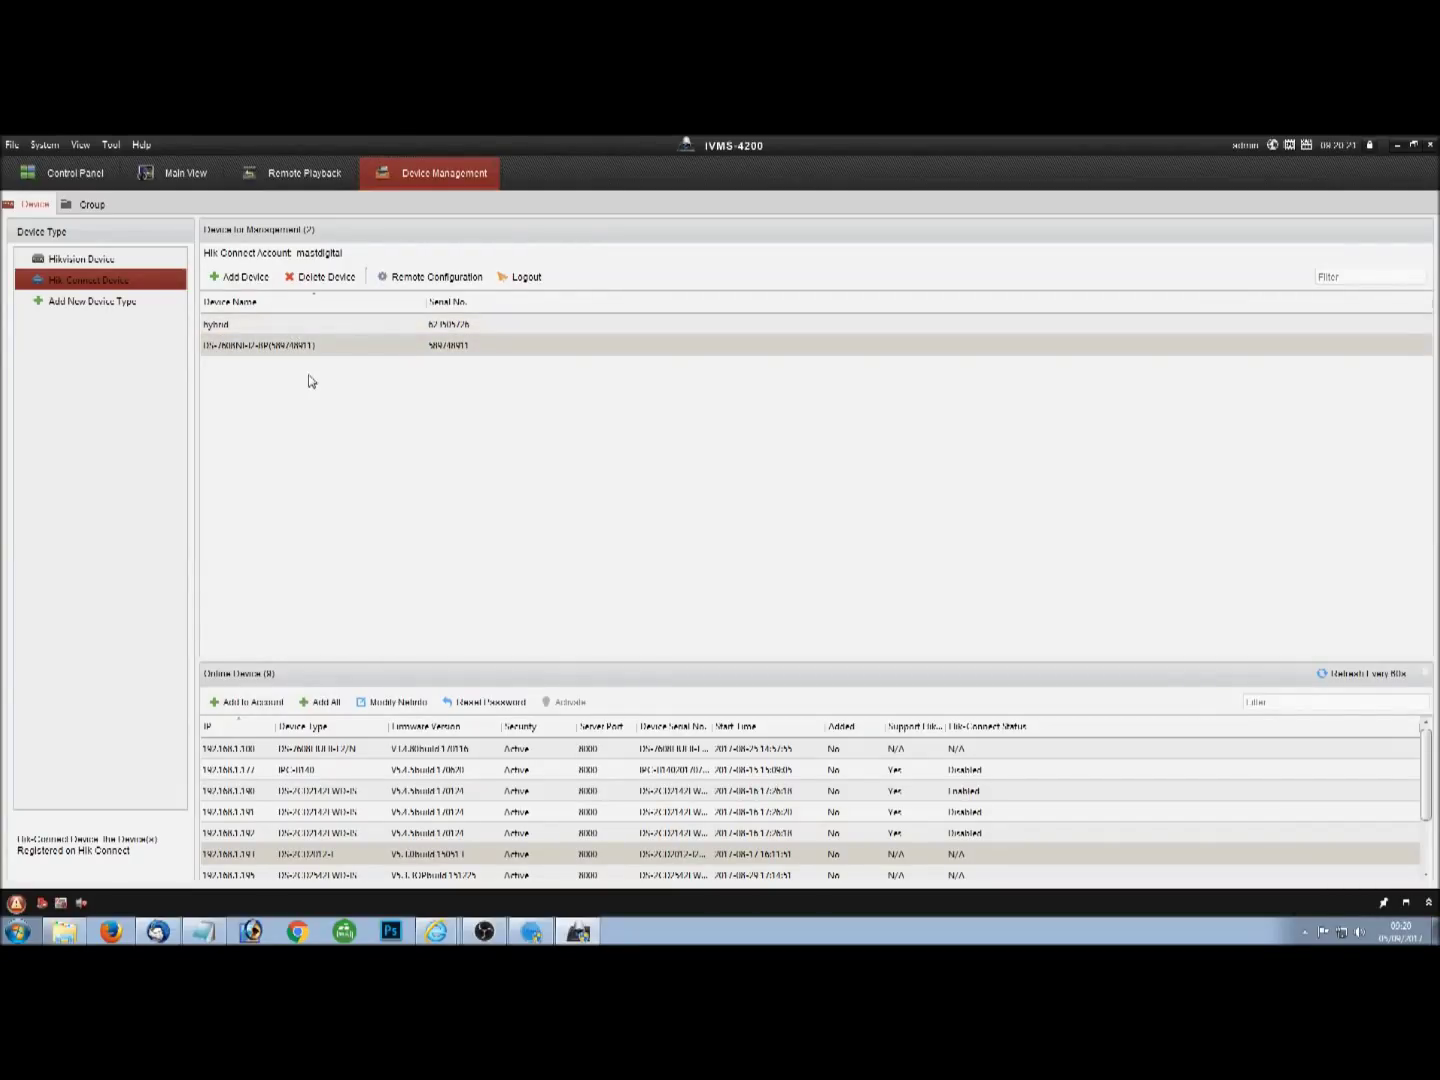
left_click(181, 170)
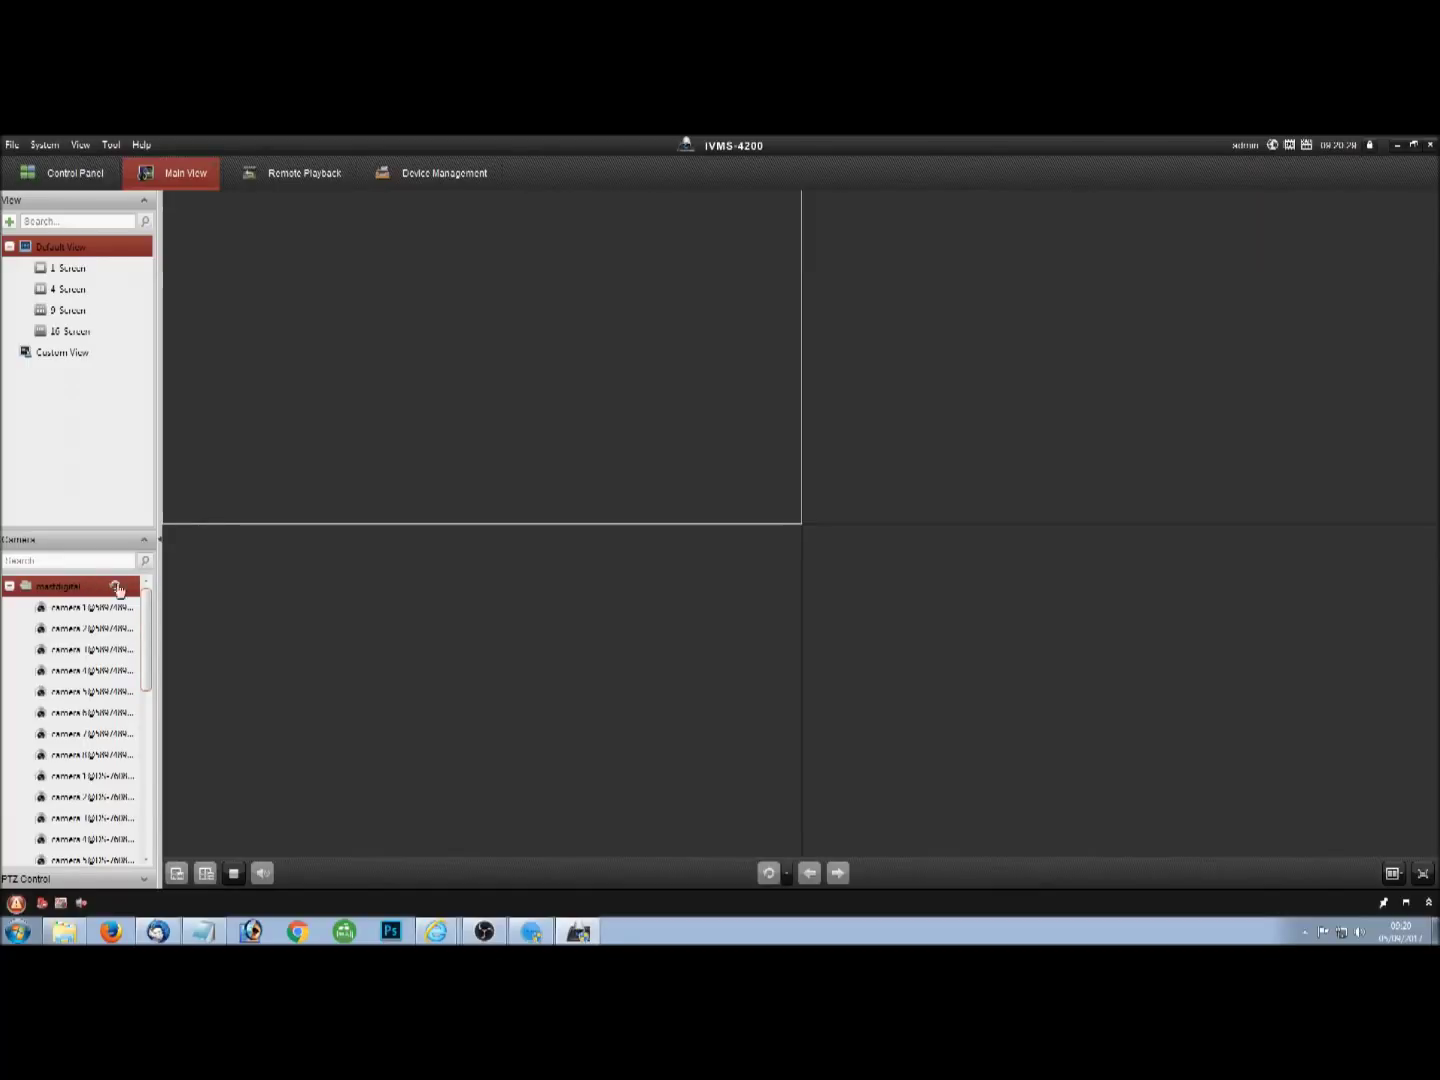
mouse_move(150, 602)
left_mouse_down()
mouse_move(151, 779)
mouse_move(150, 619)
left_mouse_up()
left_click(257, 452)
double_click(44, 611)
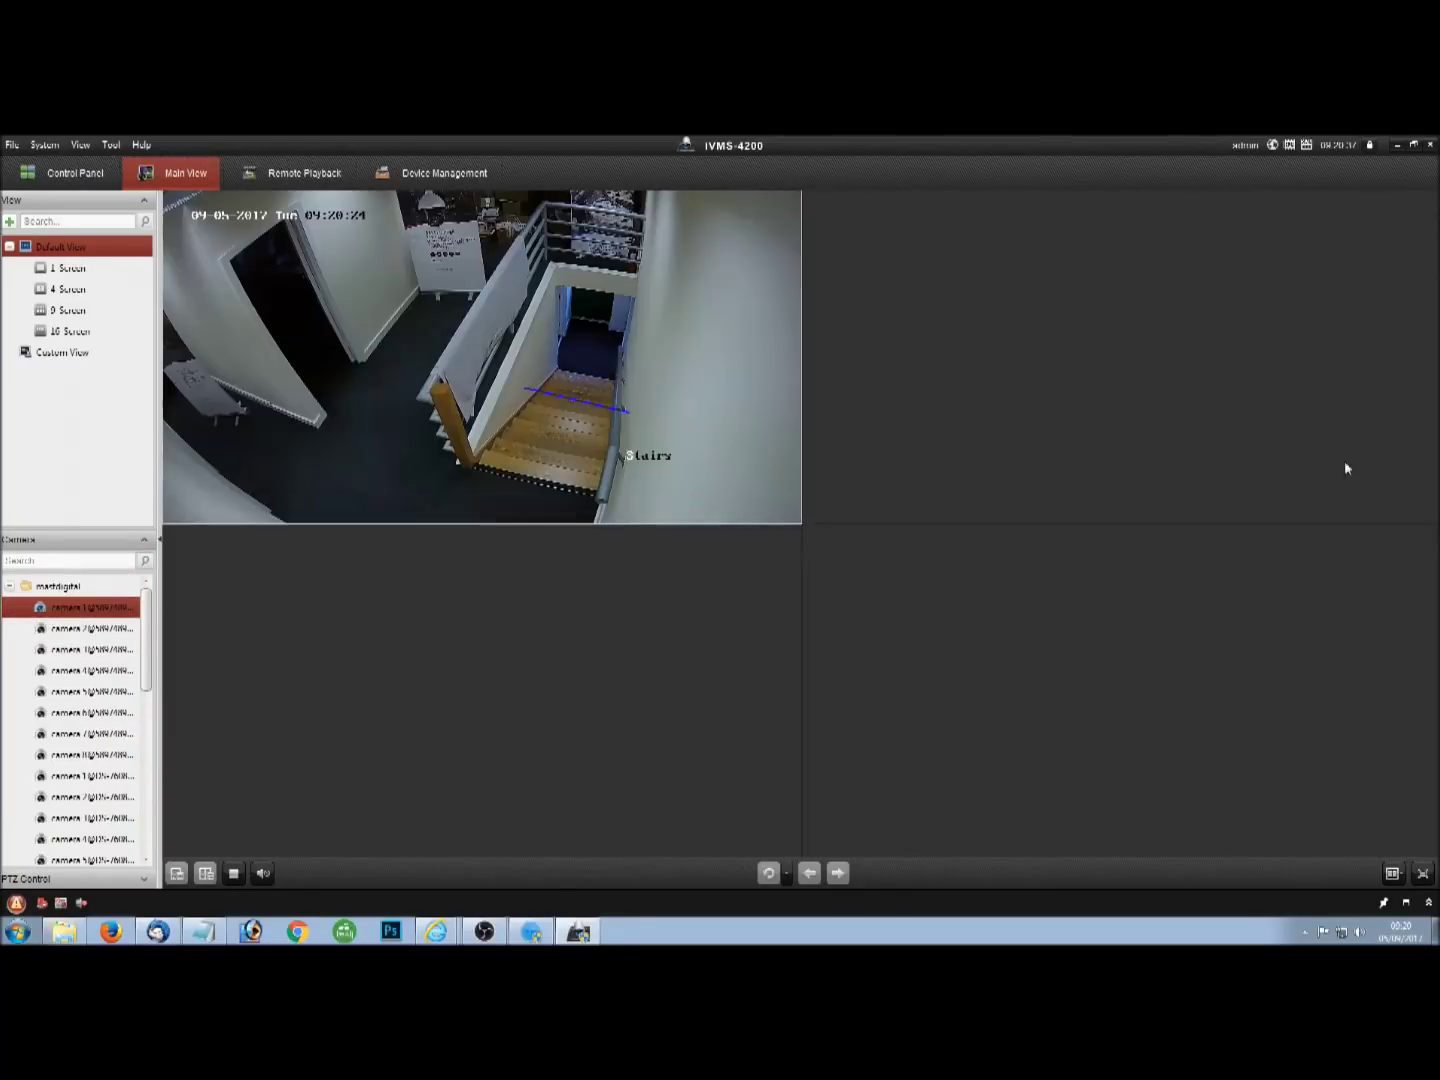
left_click(43, 630)
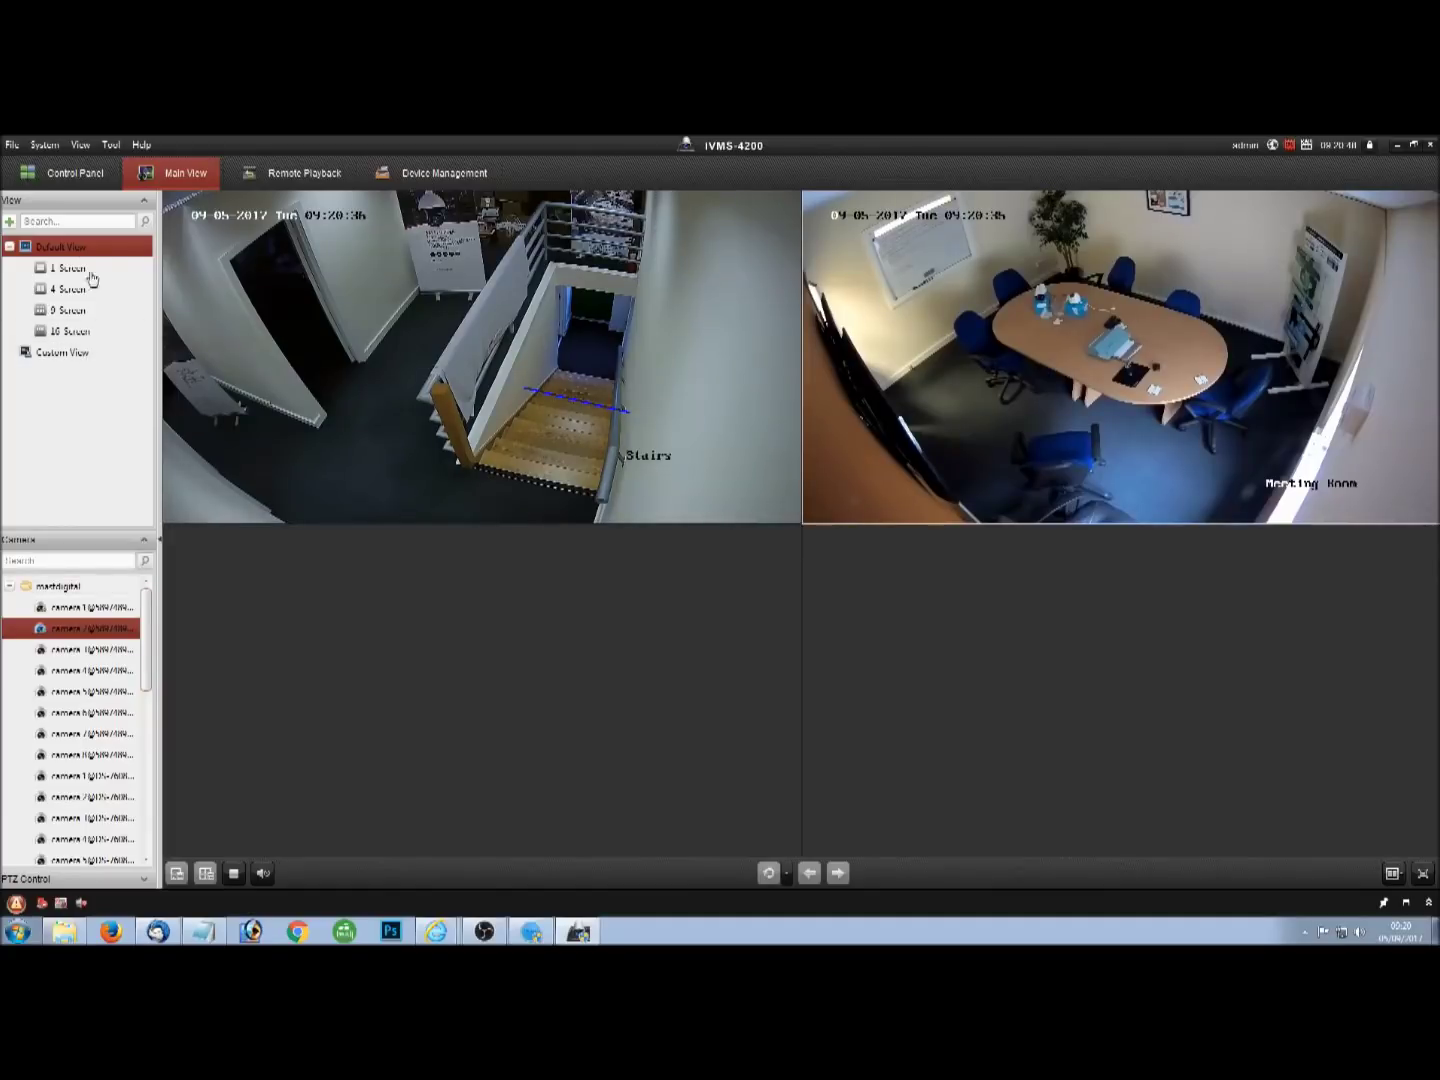
Go to Device Management's Group page, listing the 37 imported channels from both recorders.
left_click(70, 177)
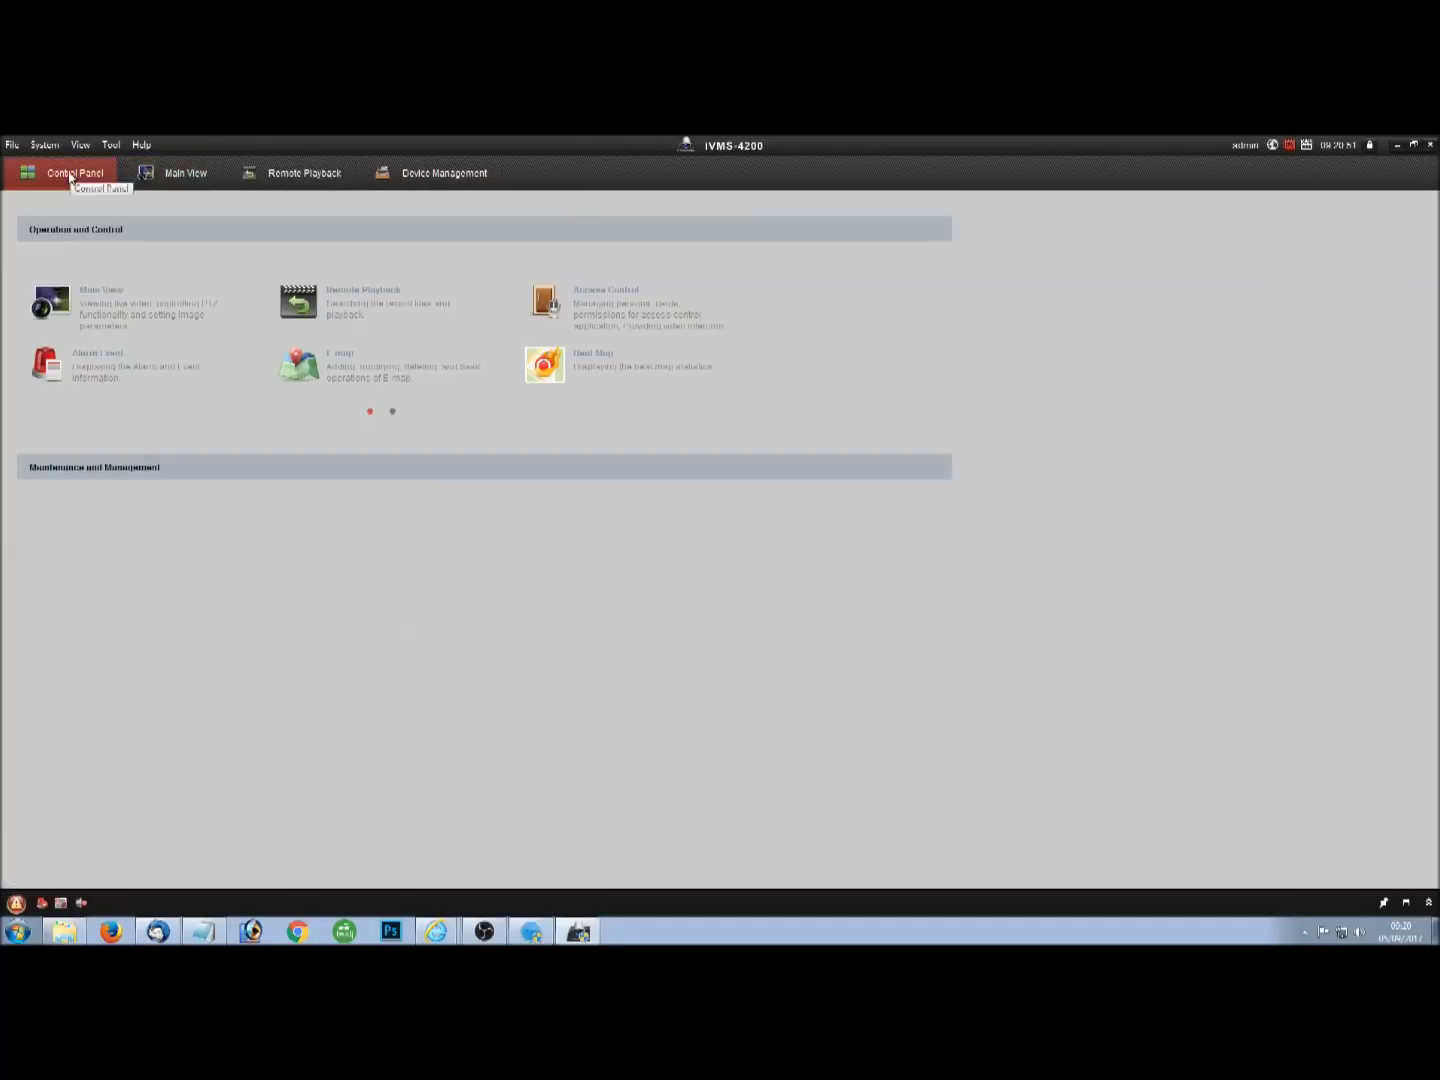
left_click(160, 539)
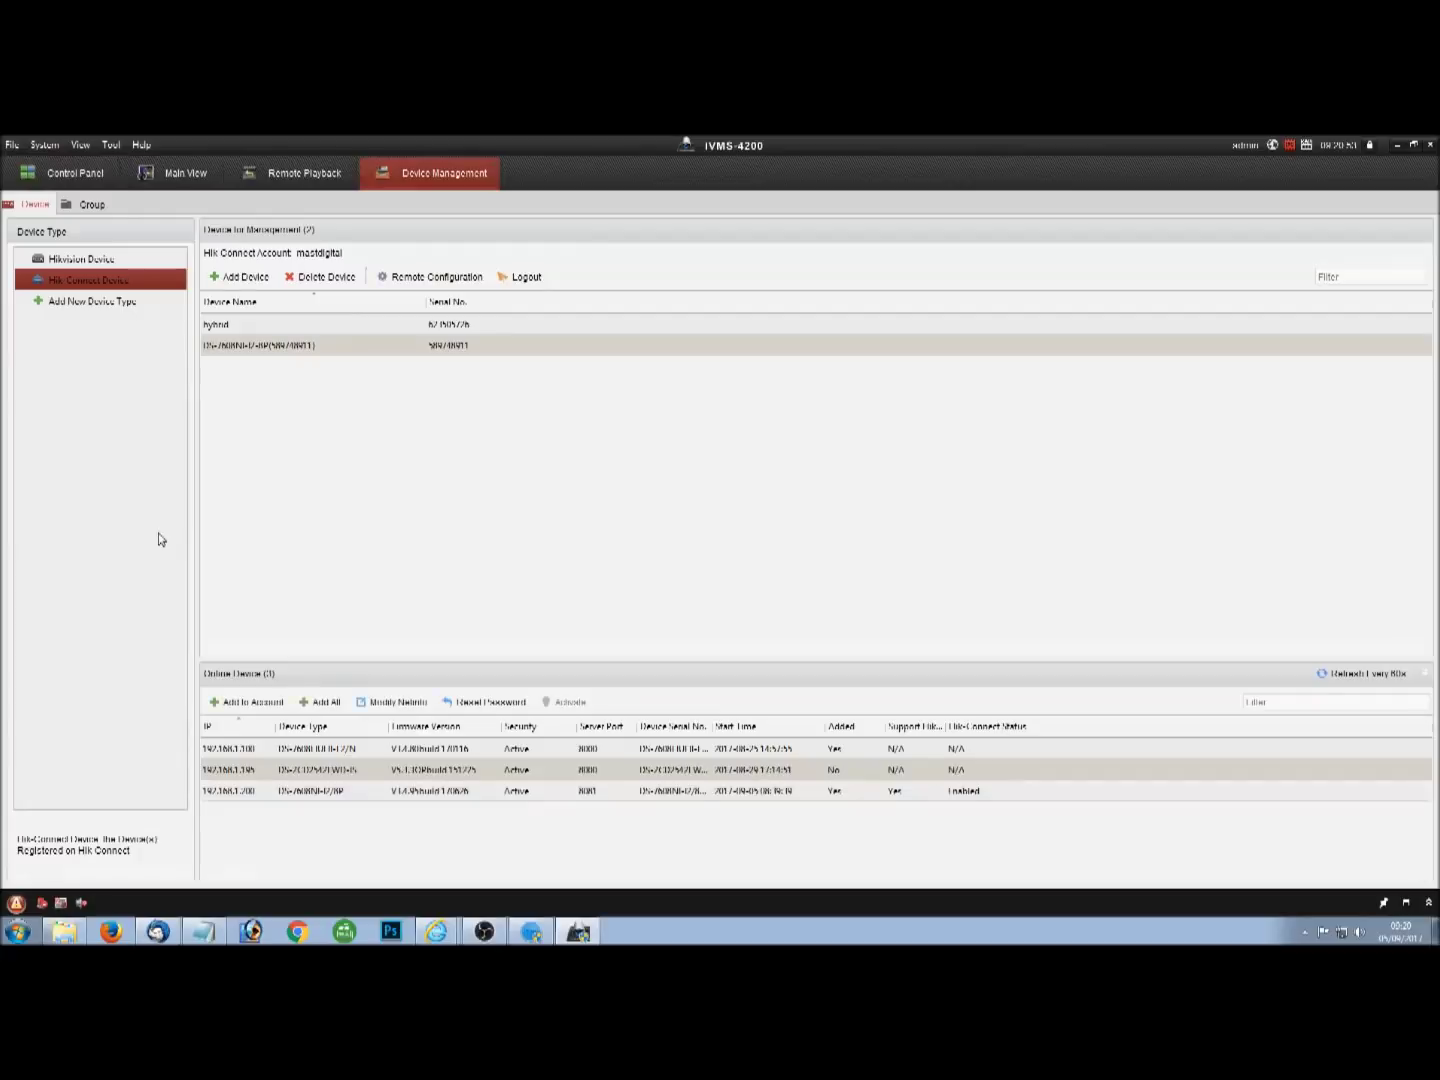
left_click(88, 206)
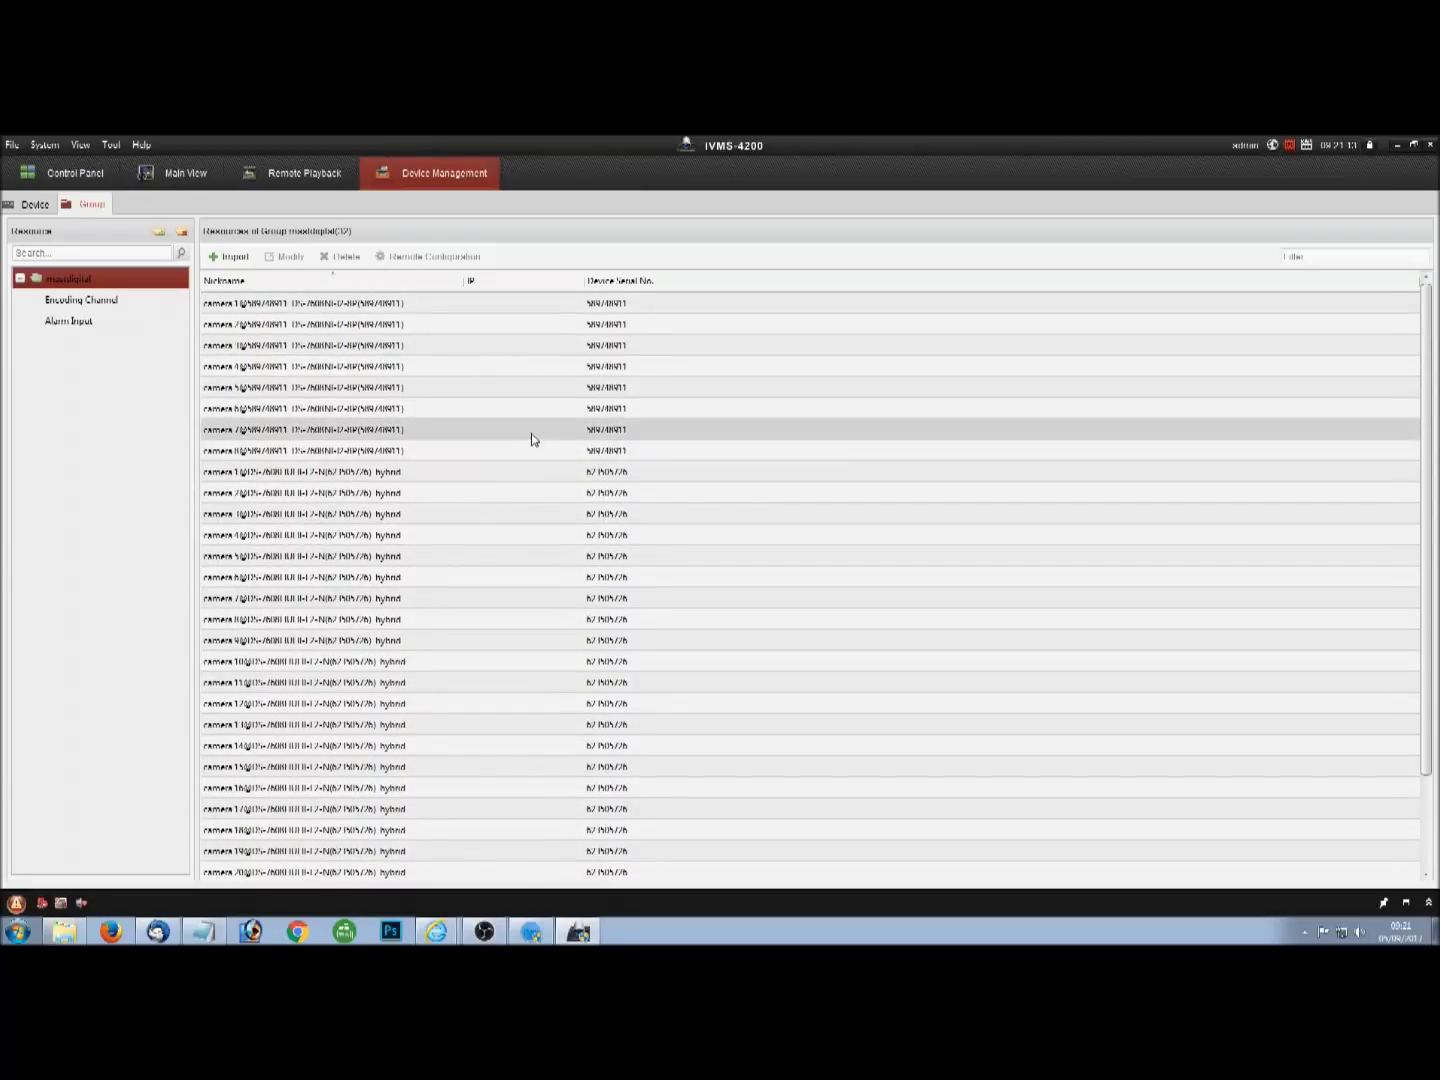
left_click(228, 257)
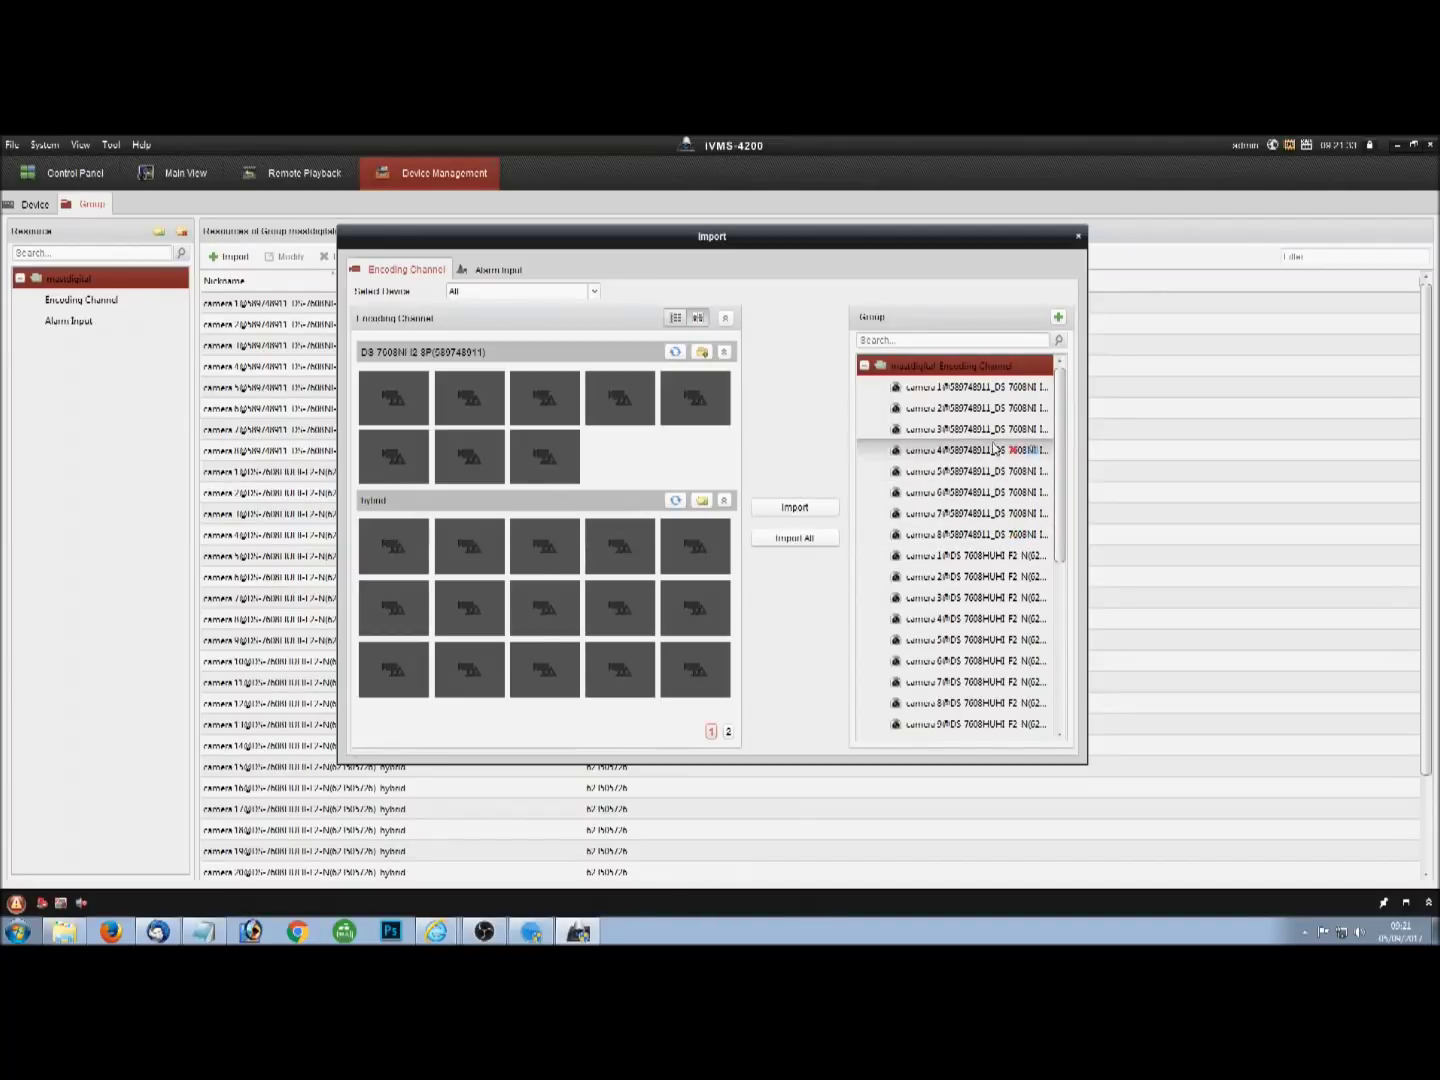
left_click(724, 411)
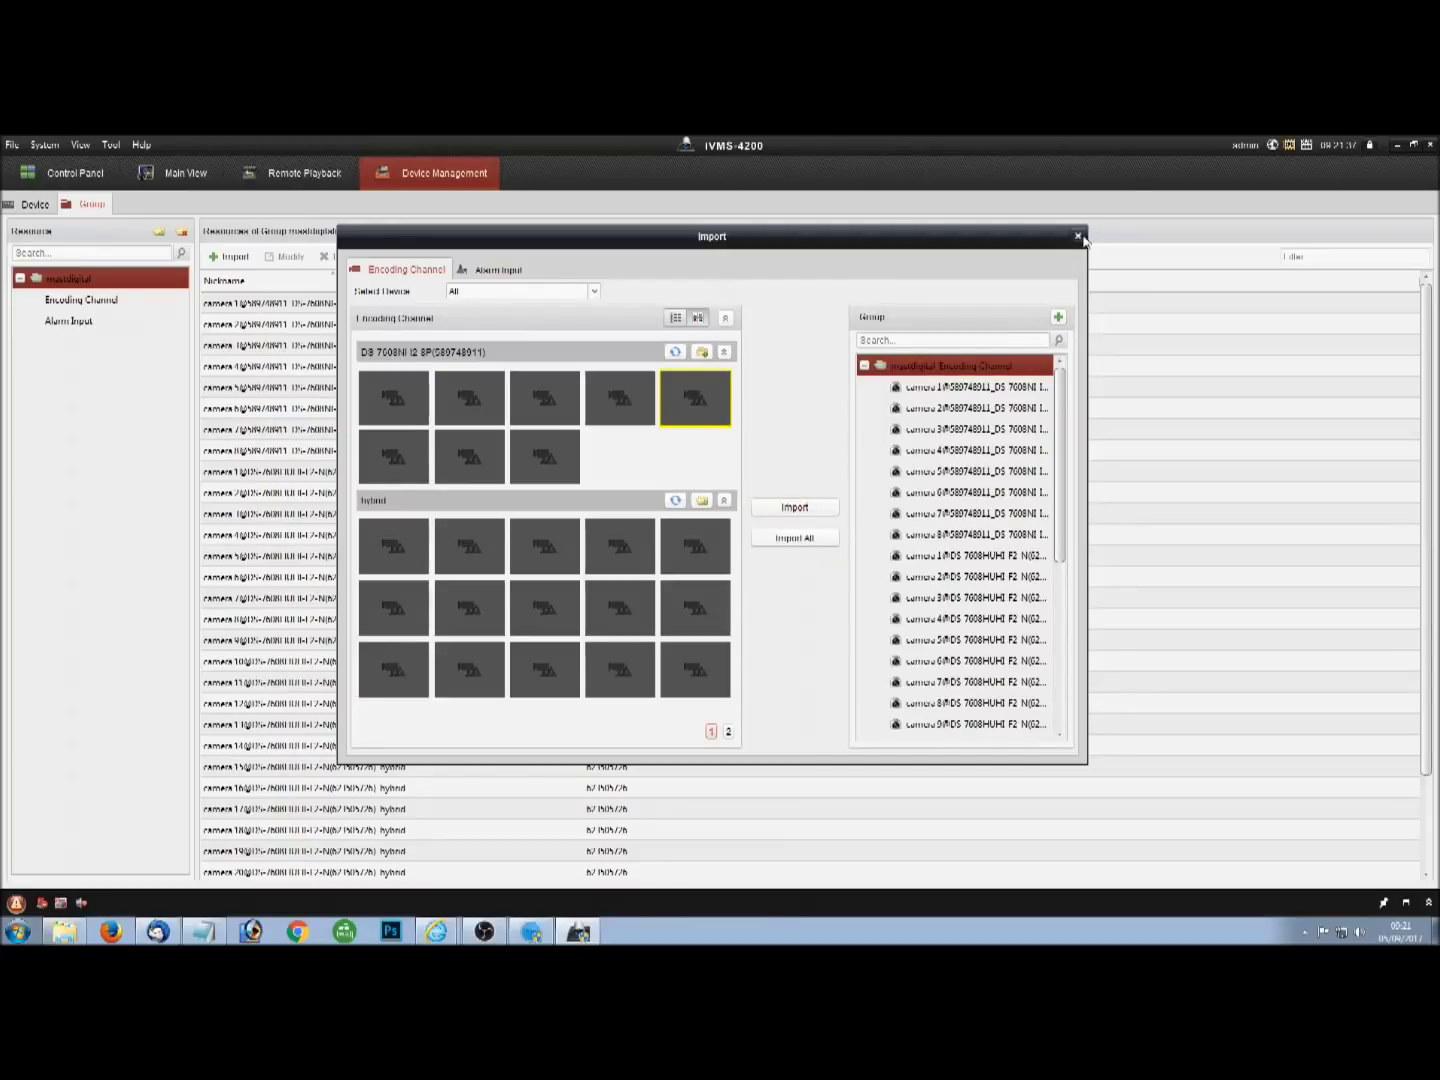
left_click(1078, 237)
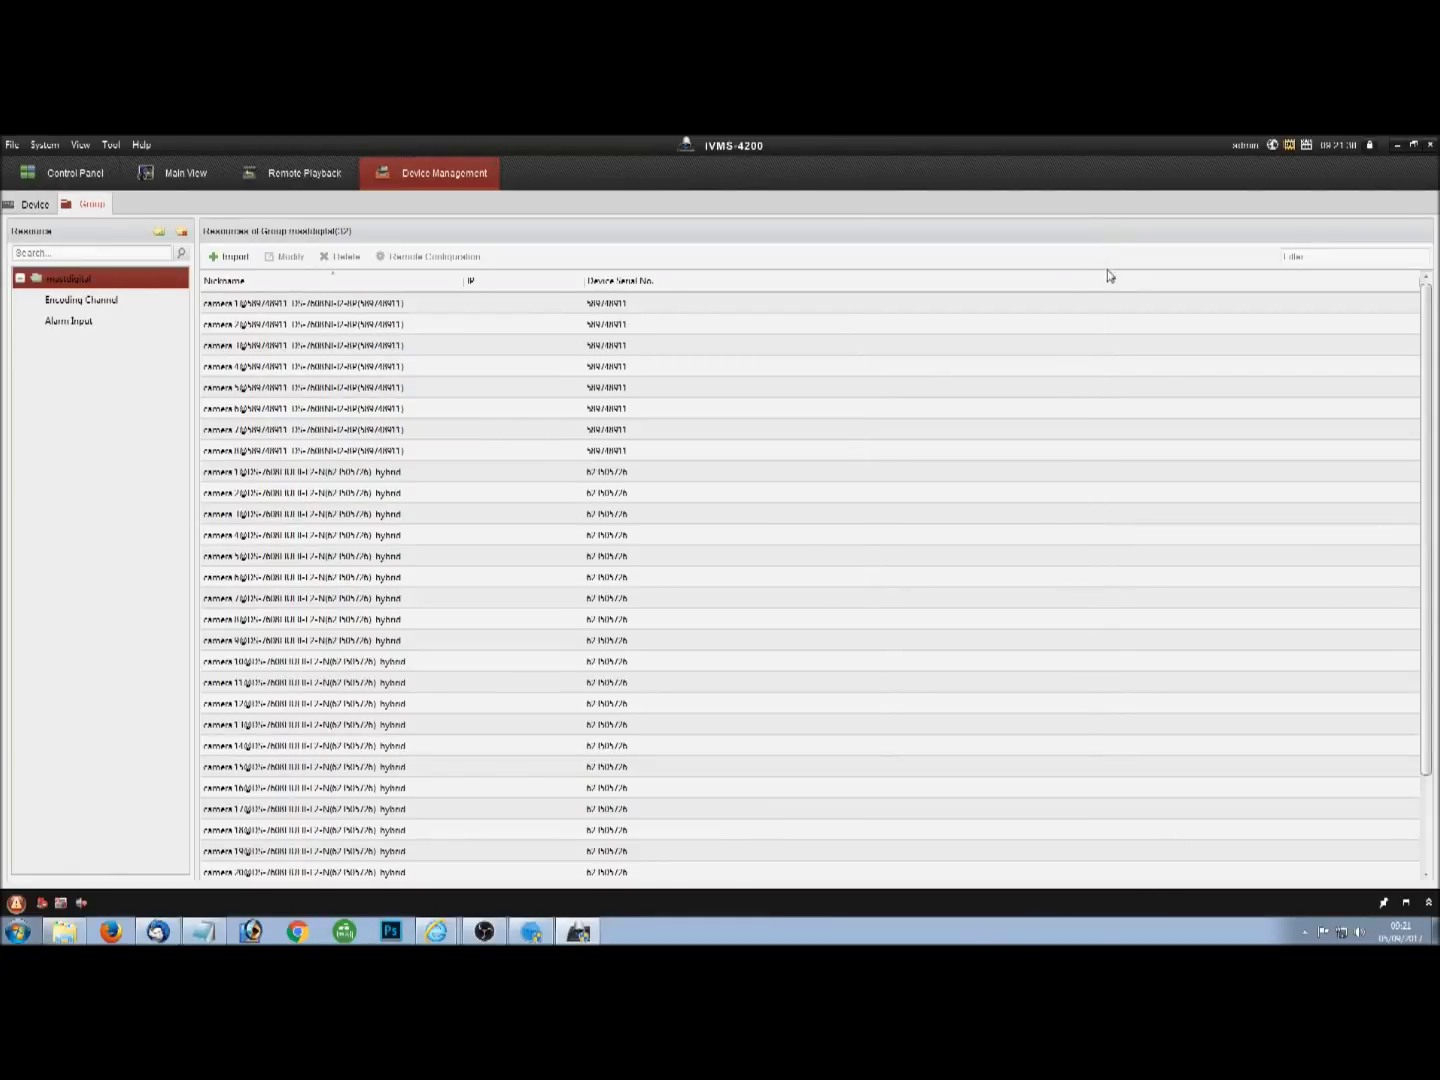
Back in Main View, select the bottom-left pane and drag camera 1 into it.
left_click(188, 176)
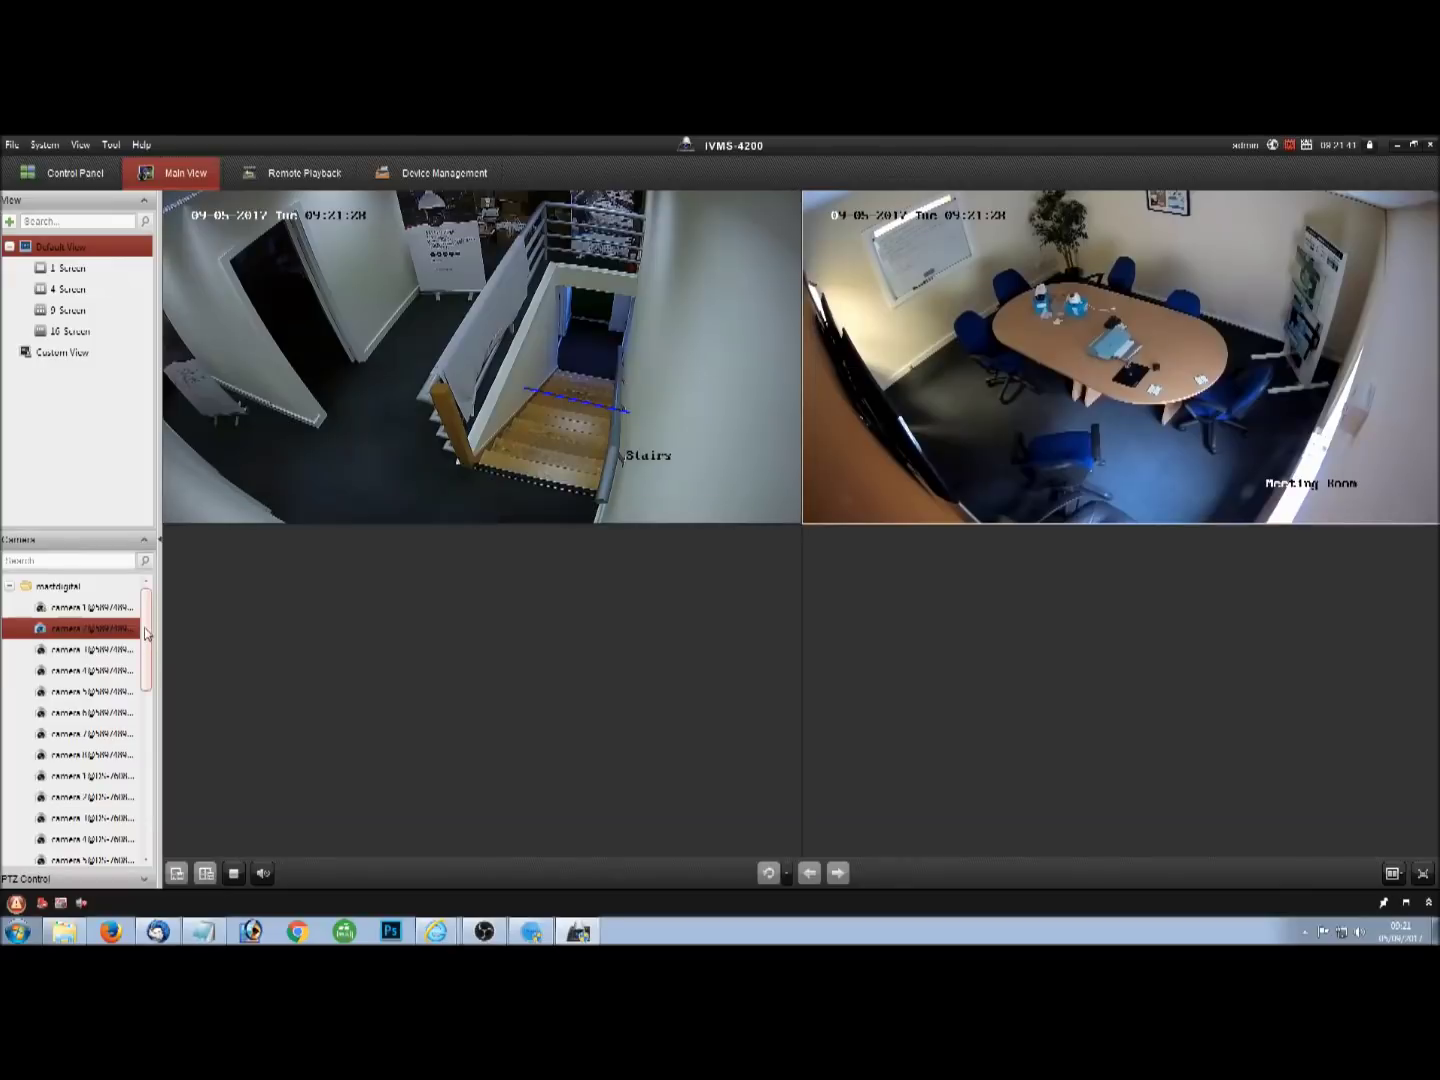
left_click_drag(145, 630, 276, 723)
left_click(276, 723)
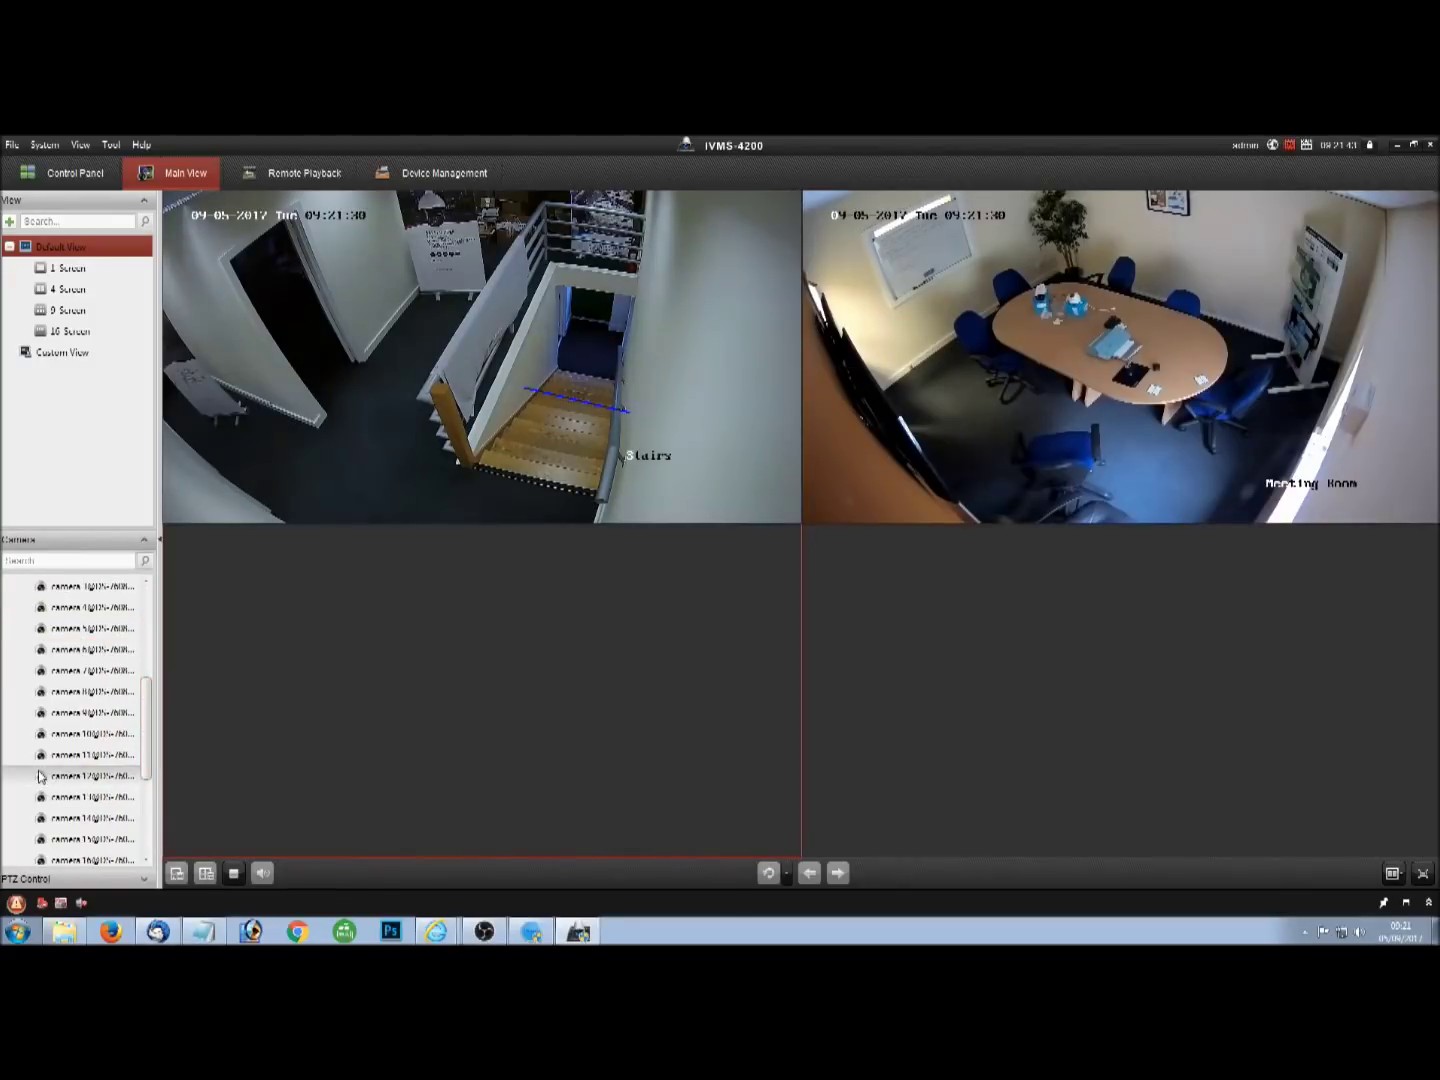
scroll(96, 668, "up", 1)
left_click_drag(40, 607, 410, 668)
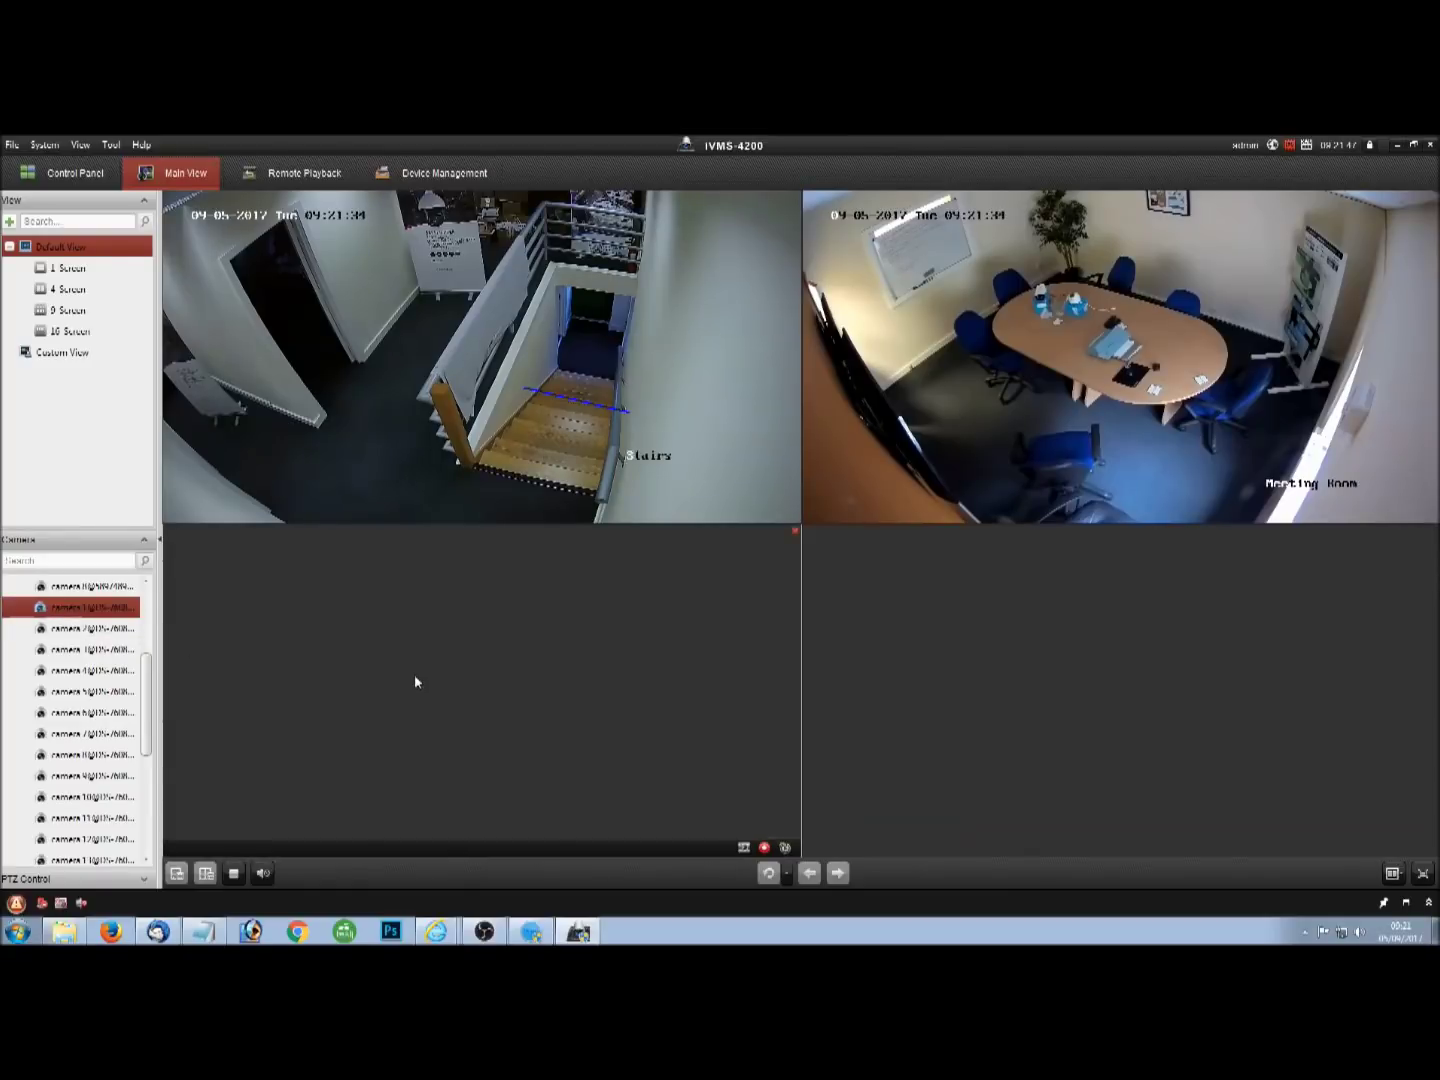